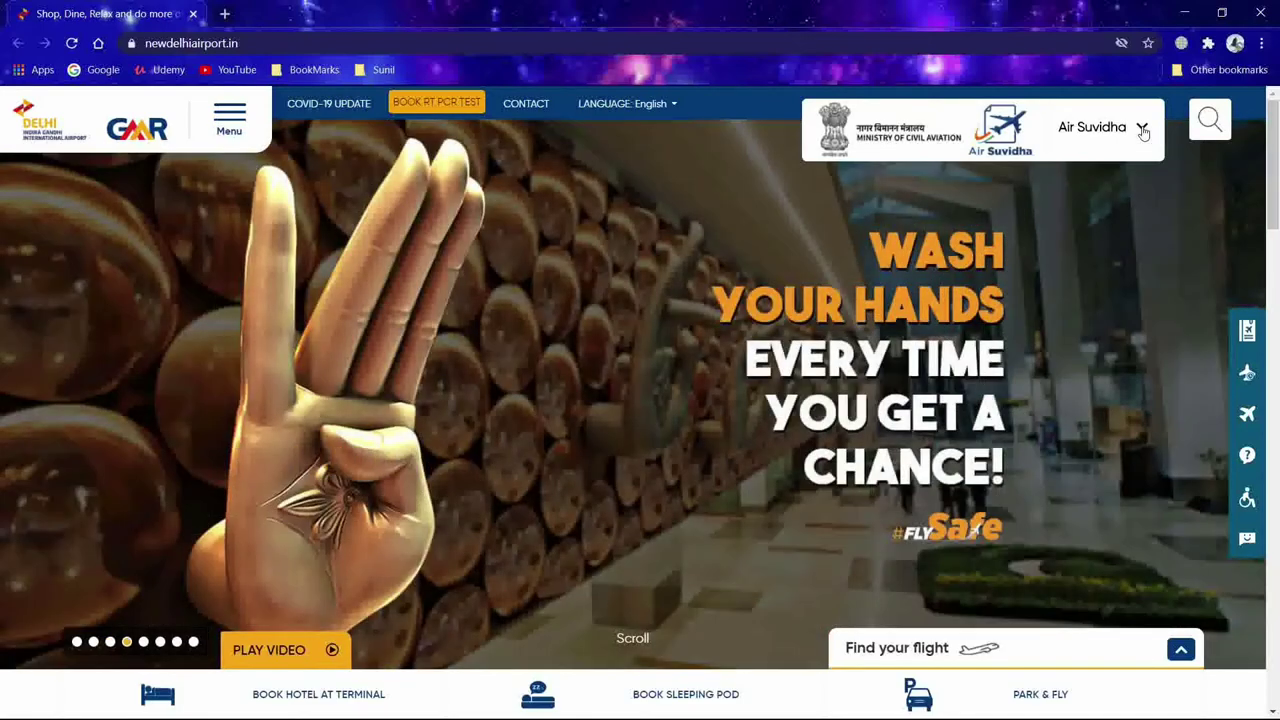
Step: Open Fill Self Reporting Form from the Air Suvidha menu in the header
{"action": "left_click", "coordinate": [1142, 130]}
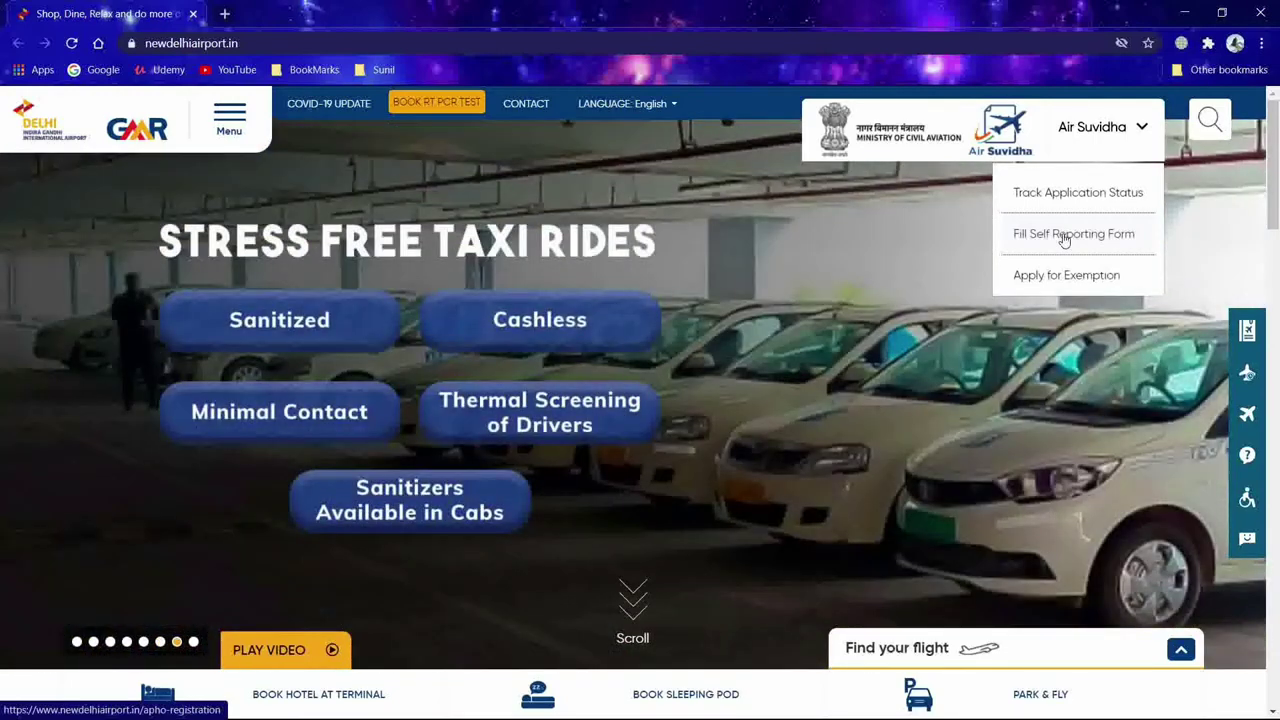
{"action": "left_click", "coordinate": [1085, 237]}
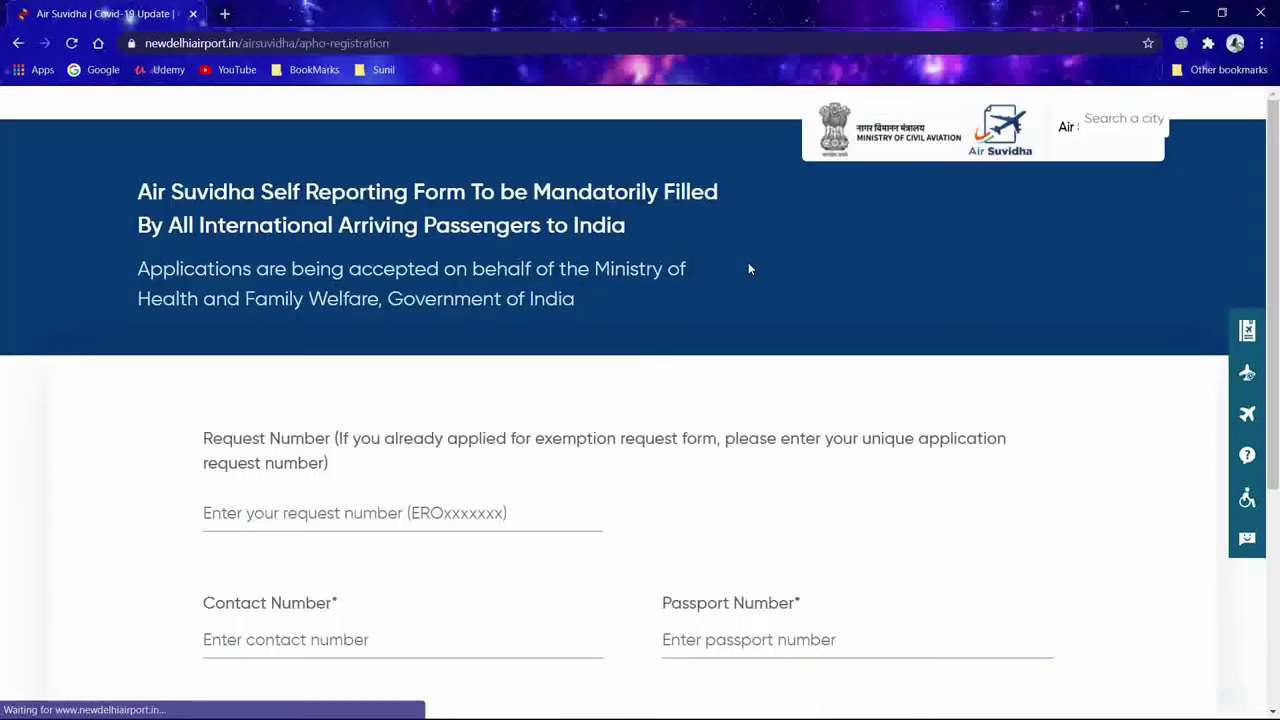
Step: Enter the contact number and fill the passport number from its saved suggestion
{"action": "scroll", "coordinate": [591, 337], "scroll_direction": "down", "scroll_amount": 4}
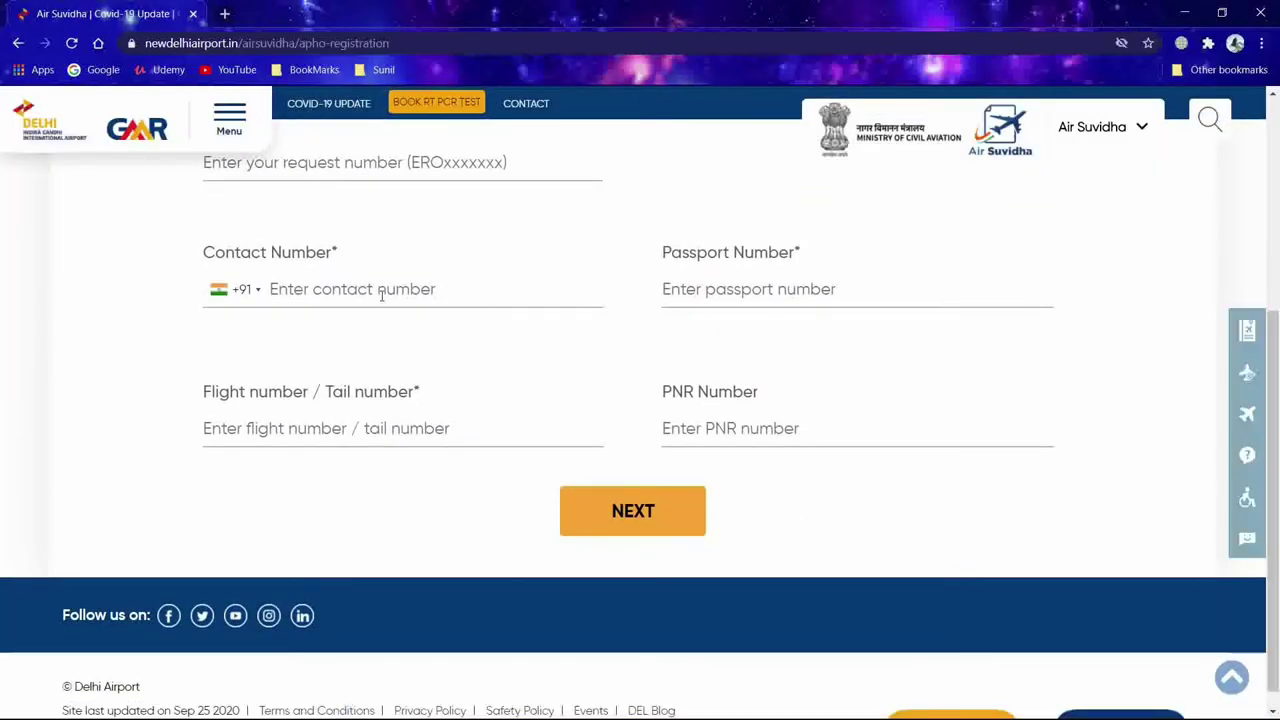
{"action": "scroll", "coordinate": [386, 309], "scroll_direction": "up", "scroll_amount": 3}
{"action": "scroll", "coordinate": [372, 526], "scroll_direction": "down", "scroll_amount": 3}
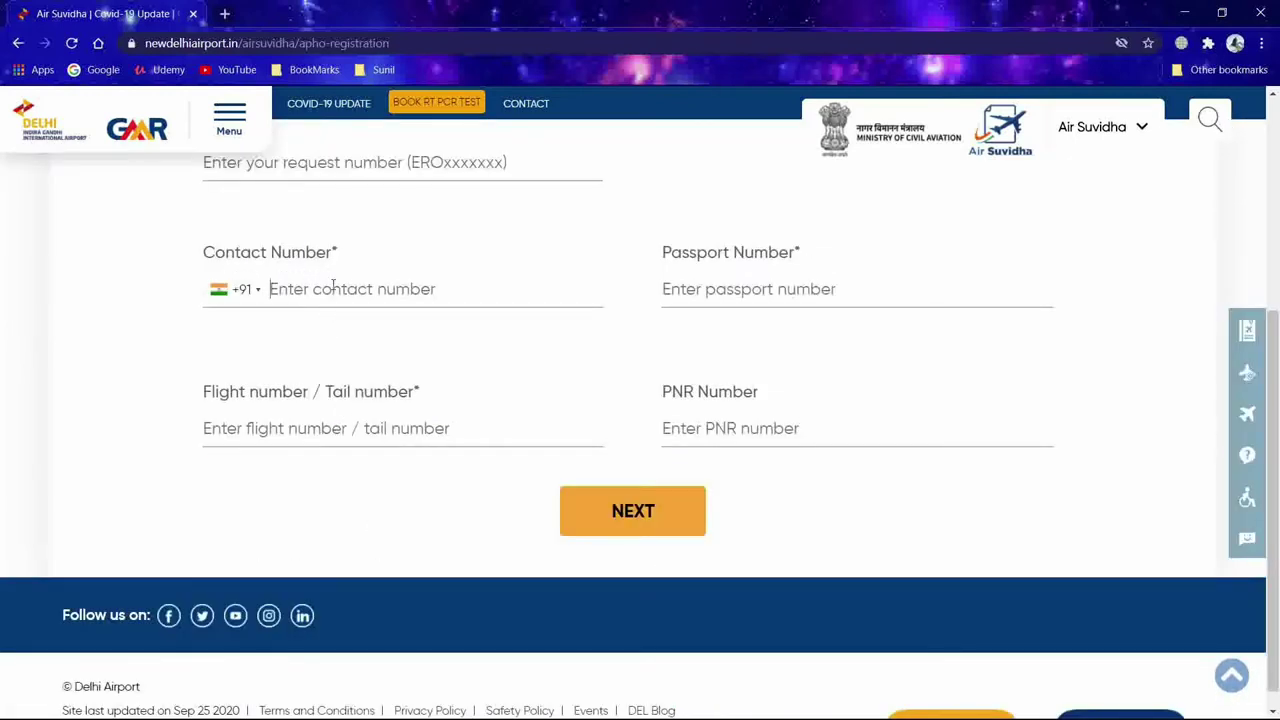
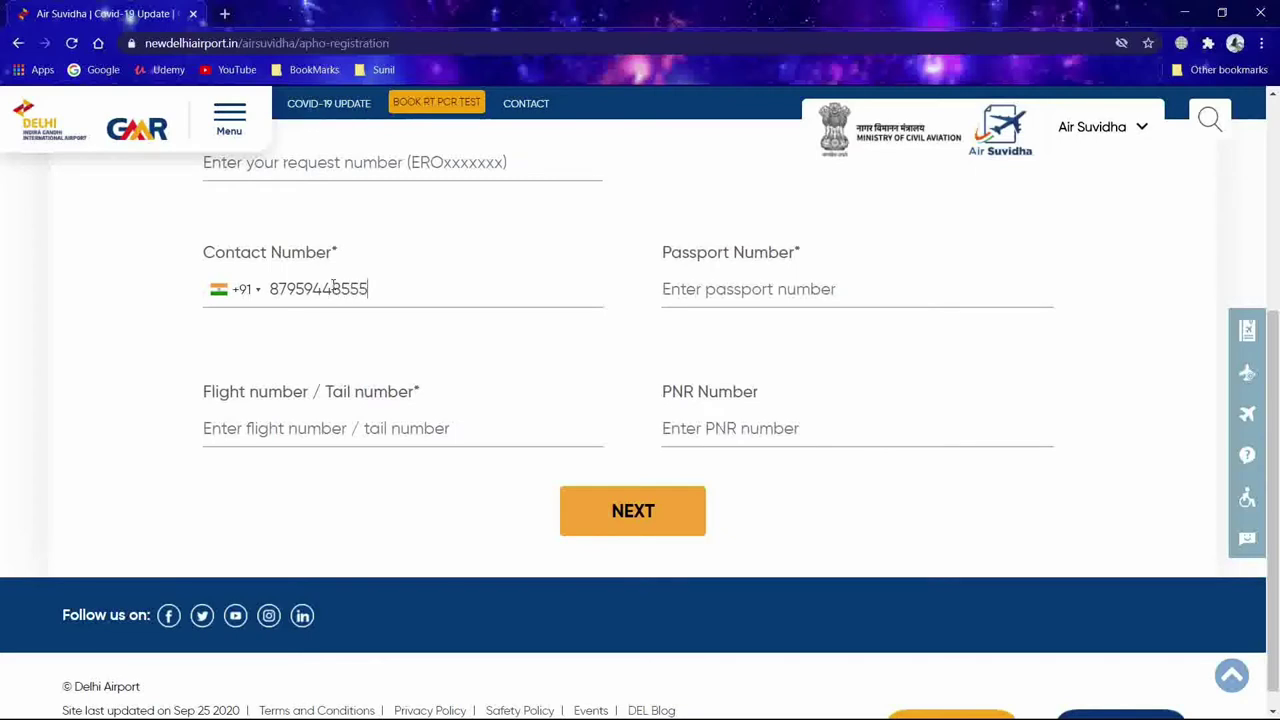
{"action": "left_click", "coordinate": [723, 292]}
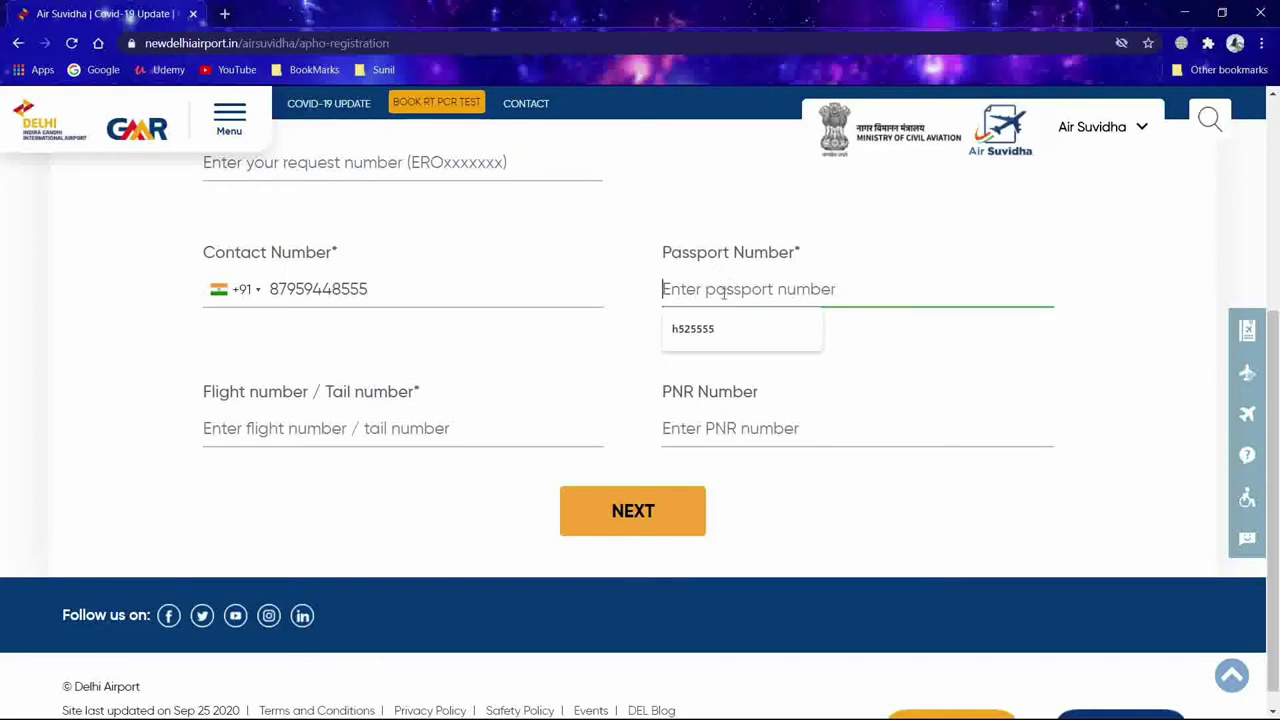
{"action": "left_click", "coordinate": [755, 326]}
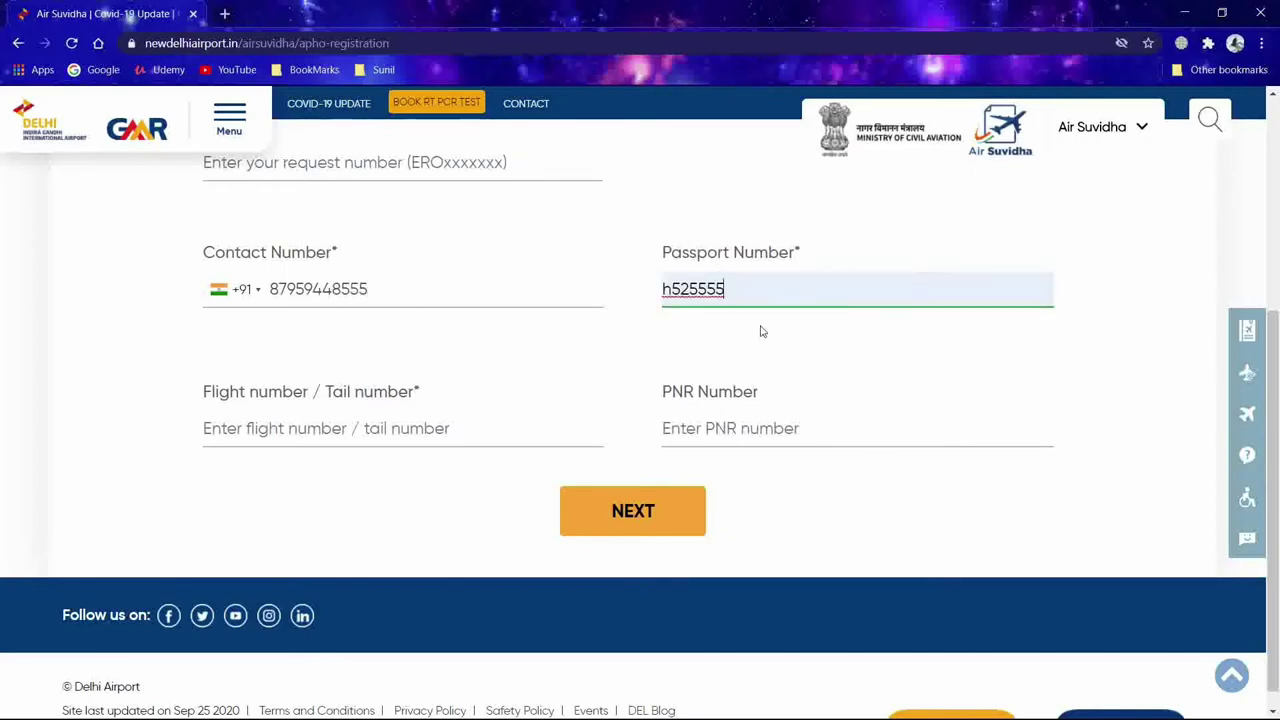
Step: Fill flight ai100 and the PNR from saved suggestions, then go to the next step
{"action": "left_click", "coordinate": [380, 430]}
{"action": "left_click", "coordinate": [251, 474]}
{"action": "left_click", "coordinate": [767, 428]}
{"action": "left_click", "coordinate": [700, 470]}
{"action": "left_click", "coordinate": [637, 512]}
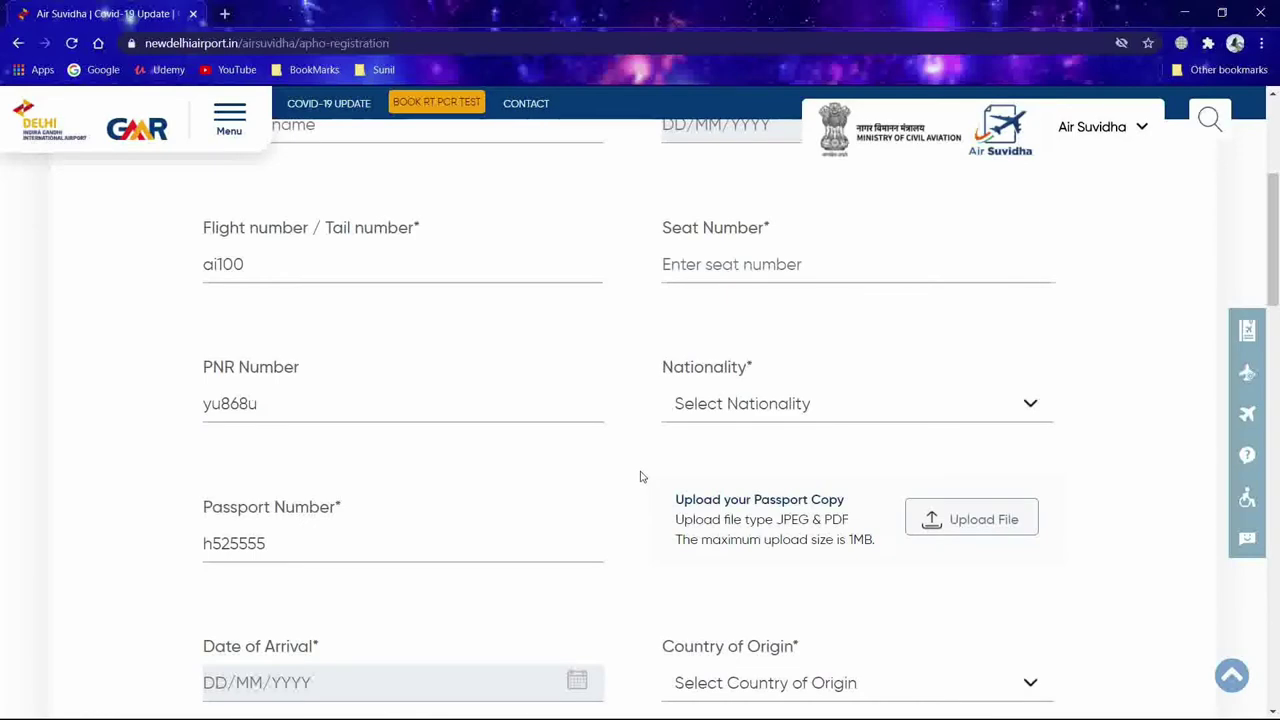
Step: Enter seat number 20k on the passenger details form
{"action": "scroll", "coordinate": [640, 477], "scroll_direction": "up", "scroll_amount": 3}
{"action": "scroll", "coordinate": [640, 477], "scroll_direction": "down", "scroll_amount": 3}
{"action": "scroll", "coordinate": [640, 477], "scroll_direction": "down", "scroll_amount": 3}
{"action": "scroll", "coordinate": [640, 477], "scroll_direction": "up", "scroll_amount": 3}
{"action": "scroll", "coordinate": [642, 477], "scroll_direction": "up", "scroll_amount": 3}
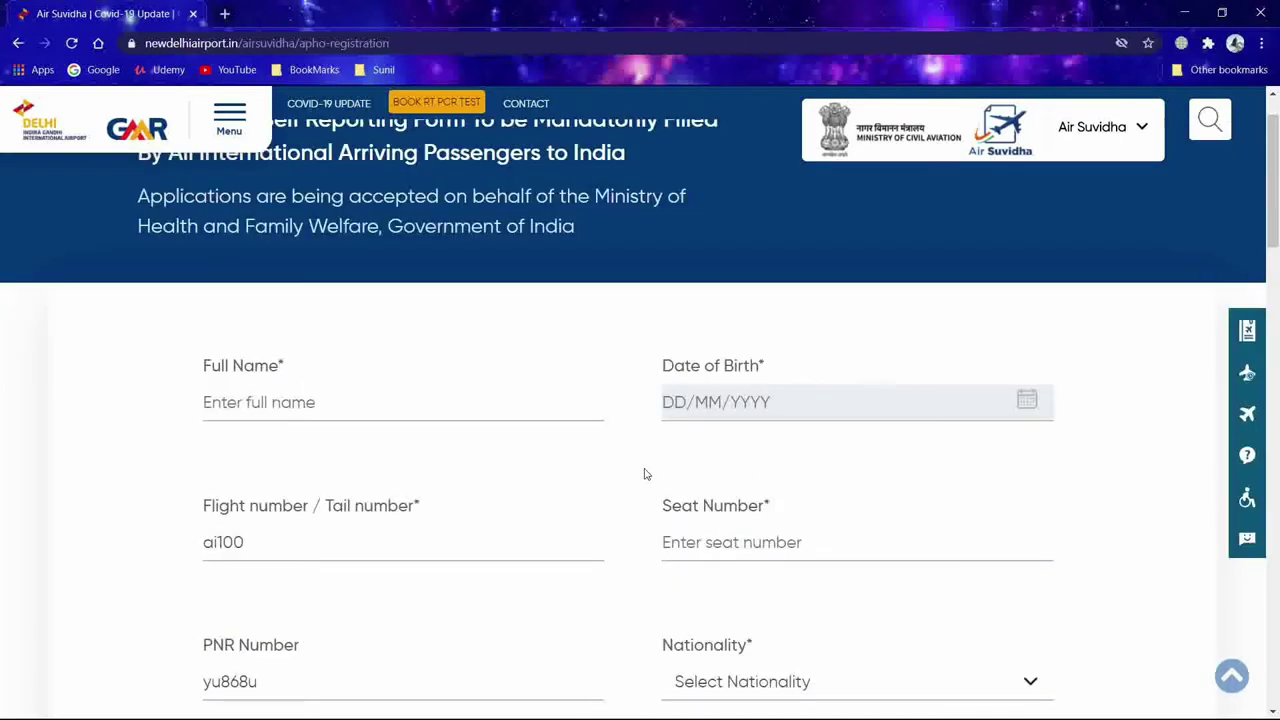
{"action": "left_click", "coordinate": [716, 542]}
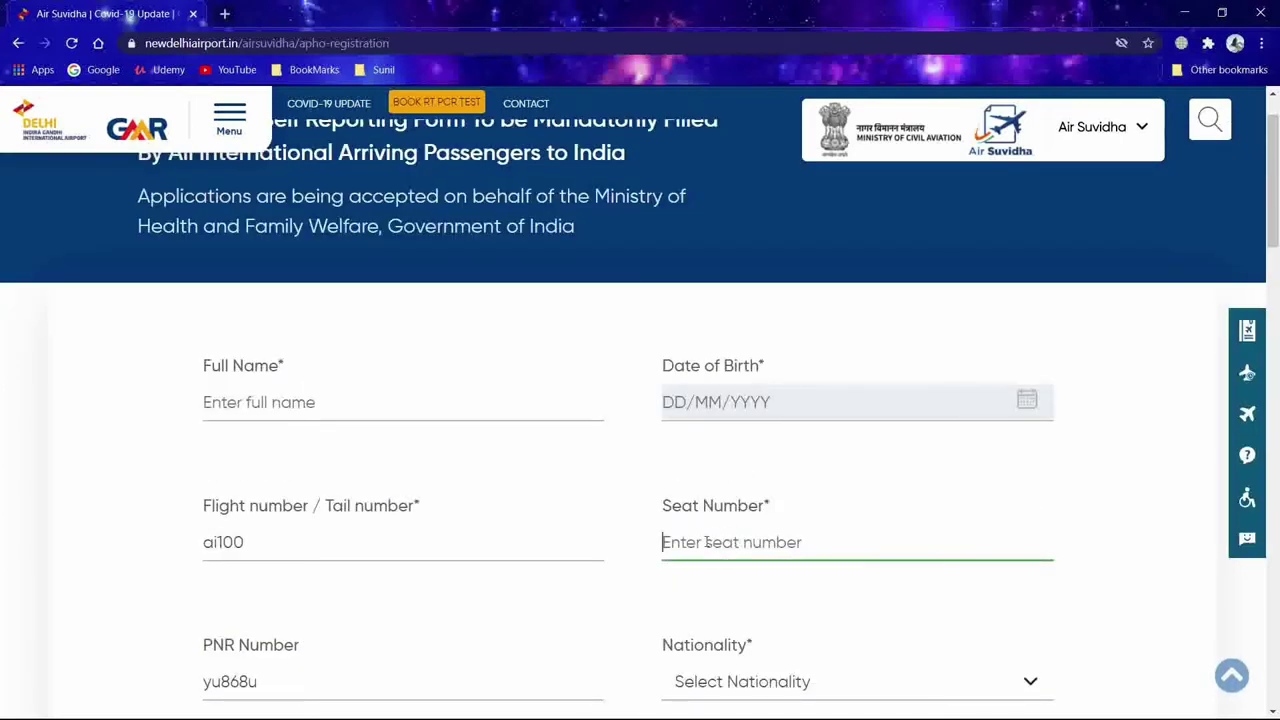
{"action": "type", "text": "20k"}
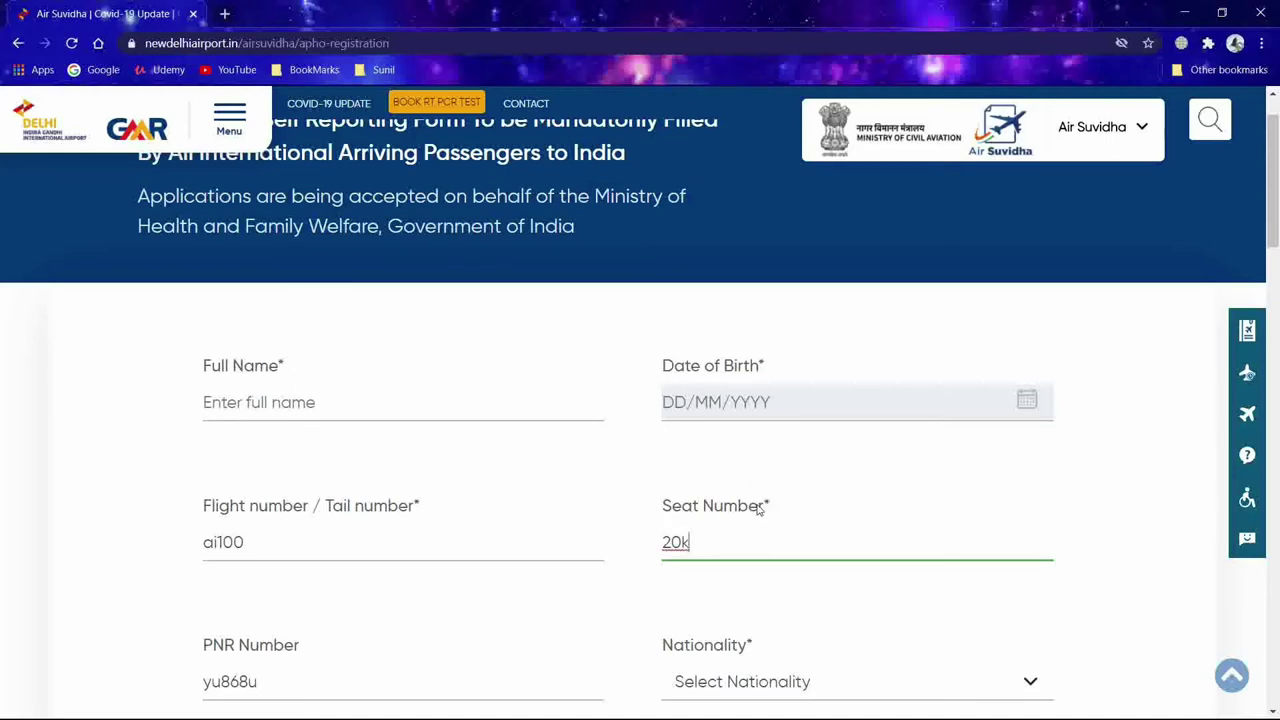
Step: Scroll through the rest of the form down to the consent checkboxes
{"action": "scroll", "coordinate": [757, 508], "scroll_direction": "down", "scroll_amount": 3}
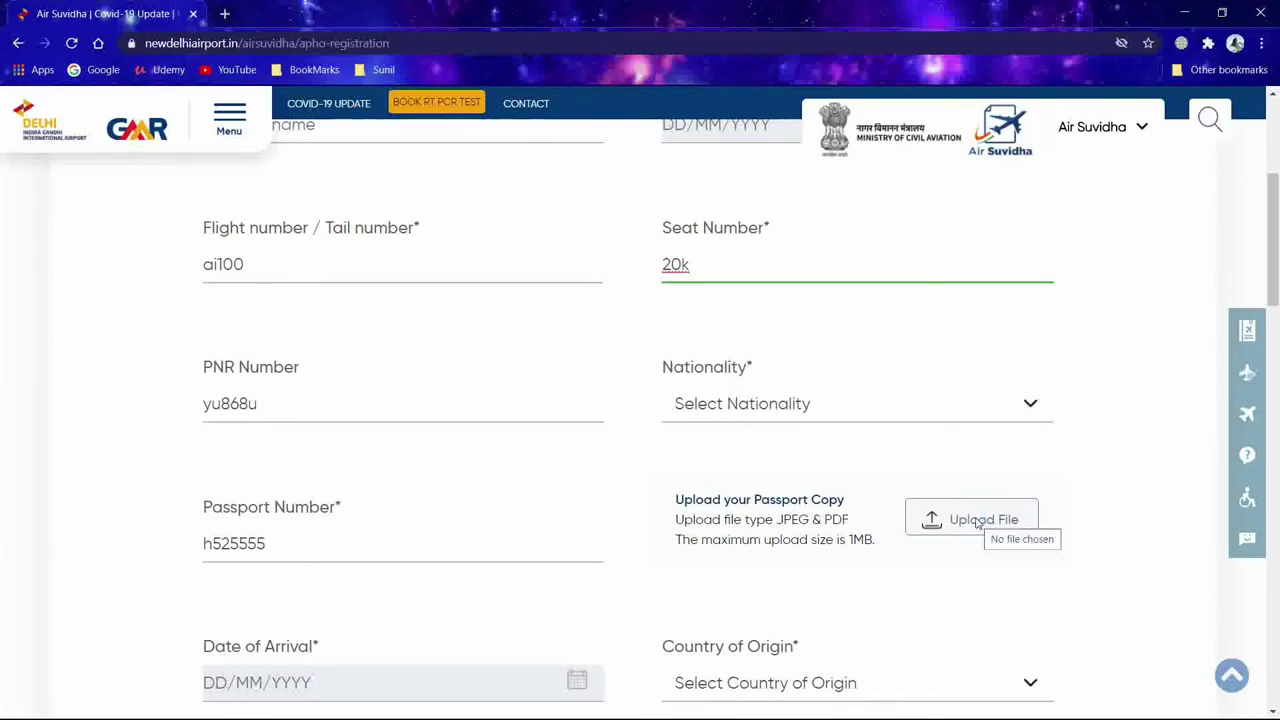
{"action": "scroll", "coordinate": [929, 492], "scroll_direction": "down", "scroll_amount": 3}
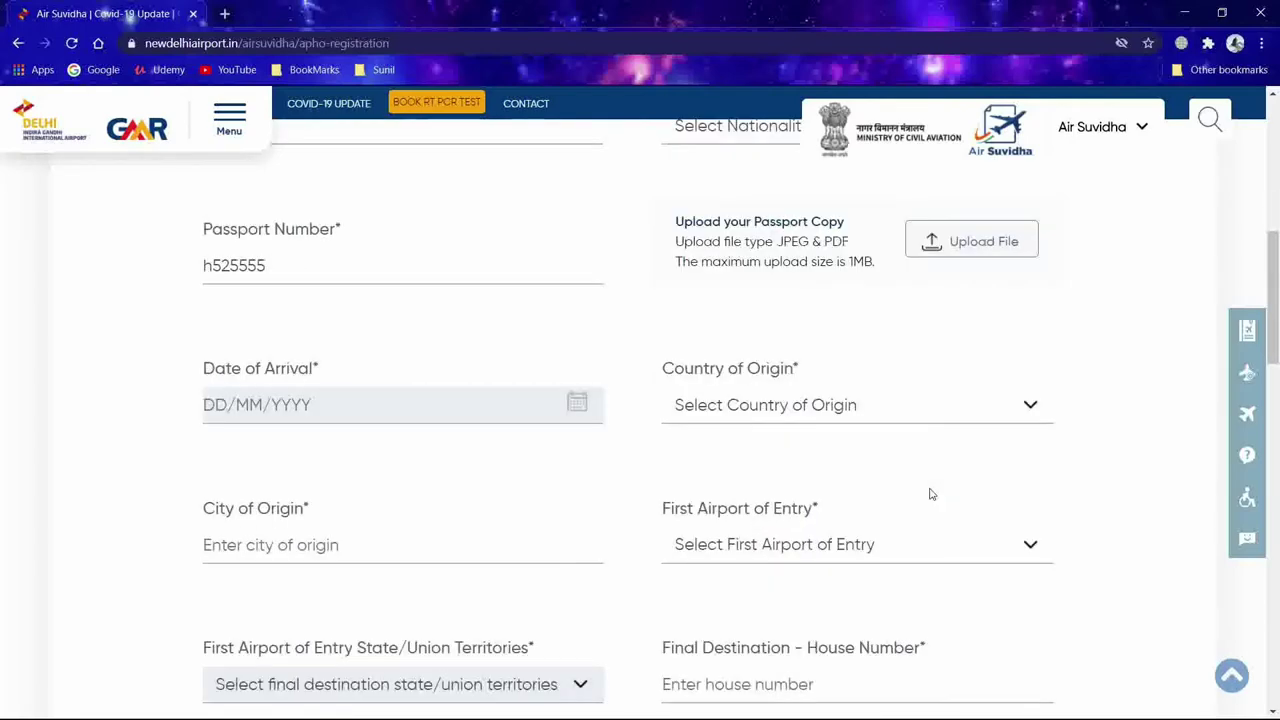
{"action": "scroll", "coordinate": [929, 492], "scroll_direction": "down", "scroll_amount": 9}
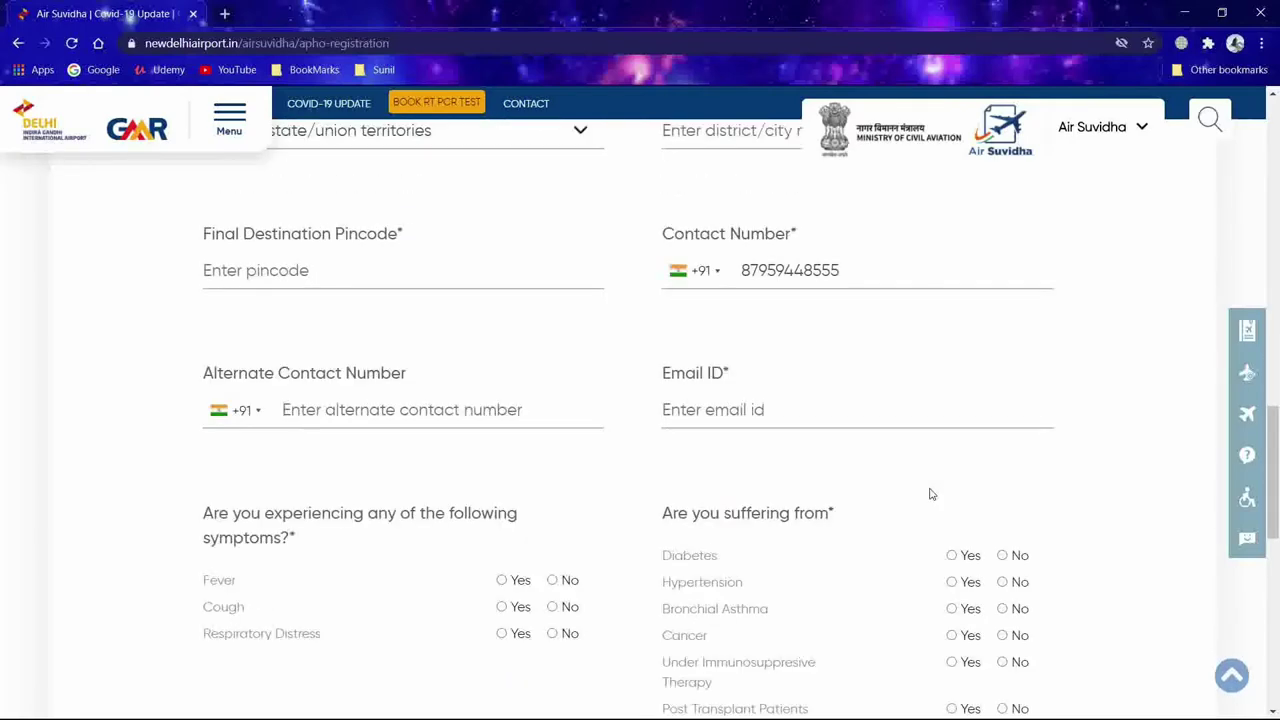
{"action": "scroll", "coordinate": [929, 492], "scroll_direction": "down", "scroll_amount": 3}
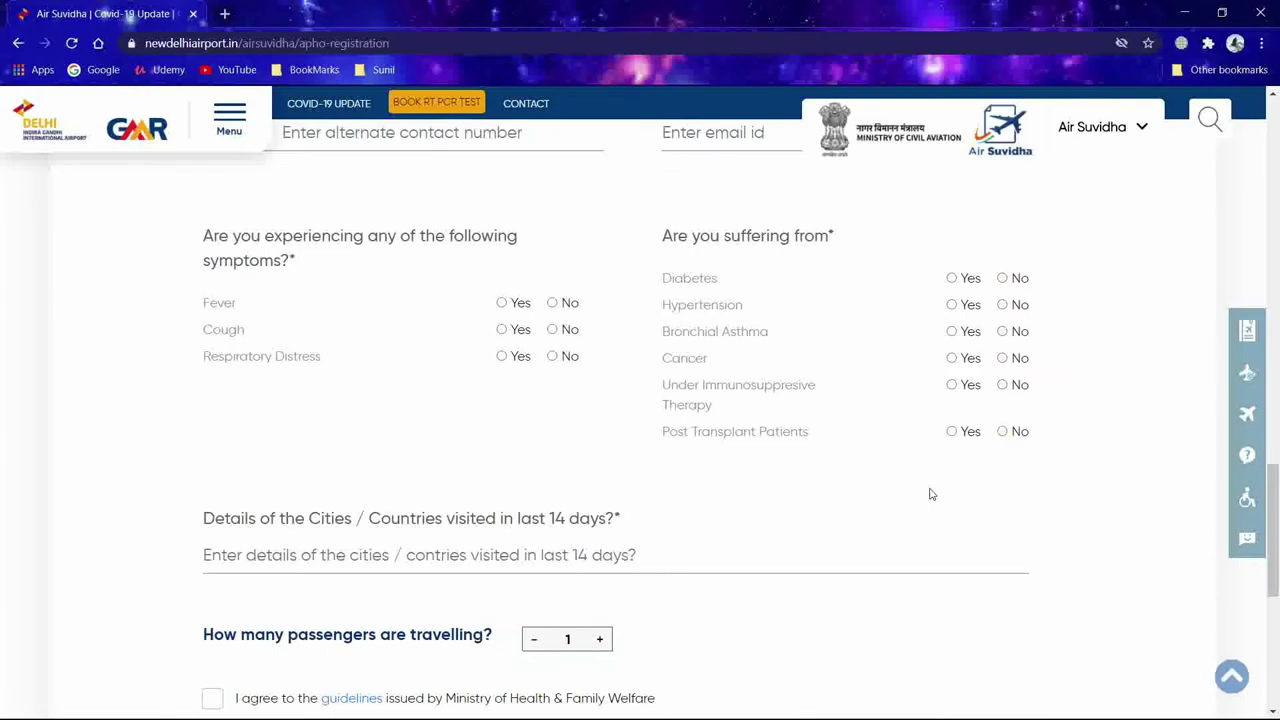
{"action": "scroll", "coordinate": [929, 492], "scroll_direction": "down", "scroll_amount": 5}
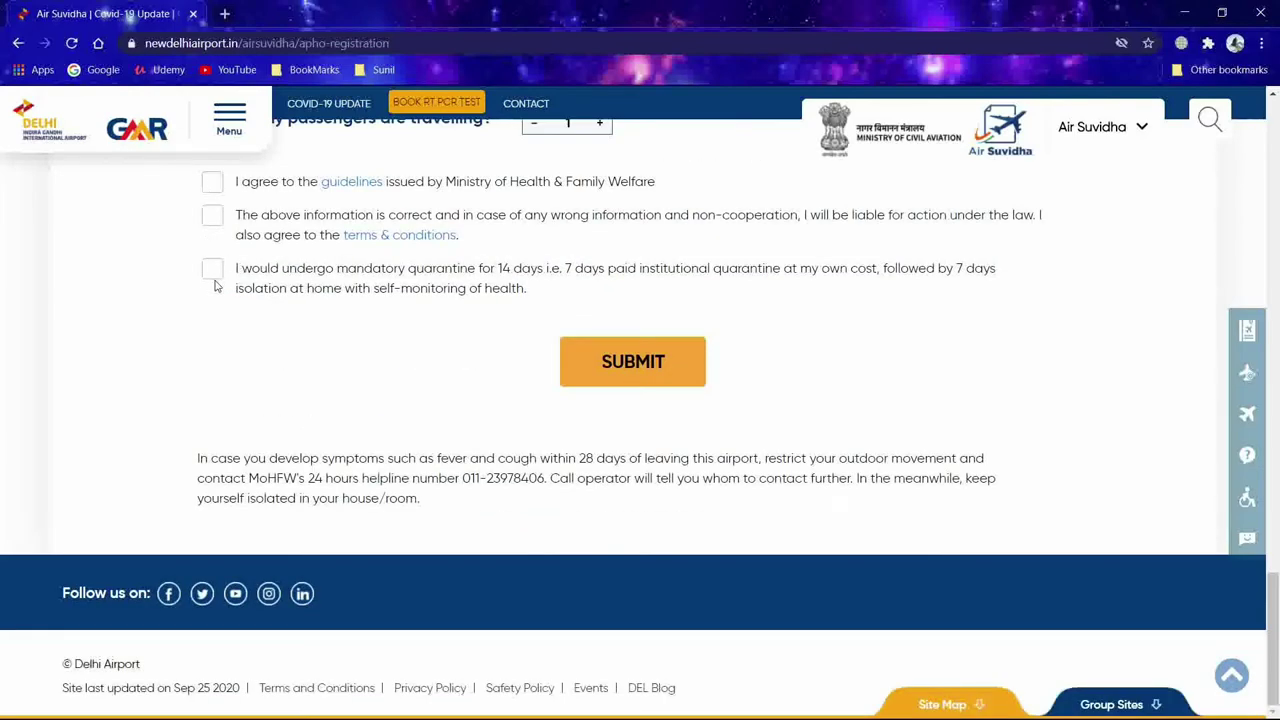
{"action": "left_click_drag", "start_coordinate": [240, 271], "coordinate": [528, 291]}
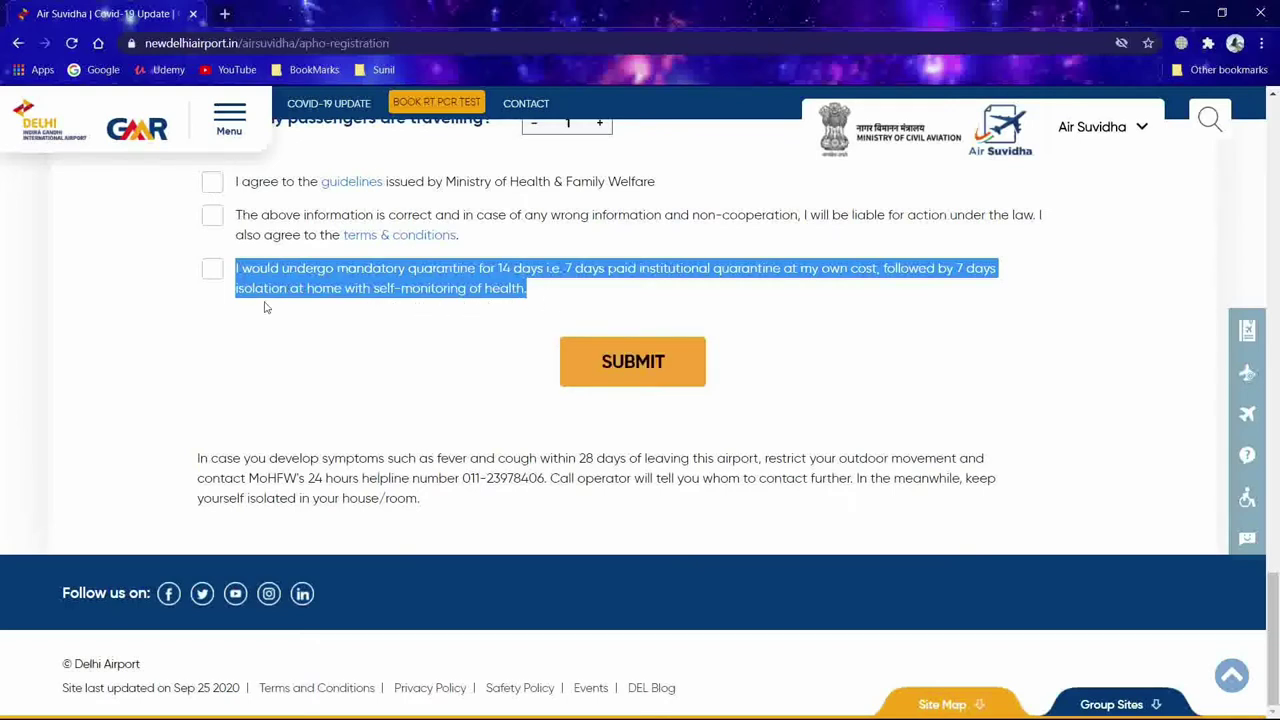
{"action": "scroll", "coordinate": [605, 362], "scroll_direction": "up", "scroll_amount": 20}
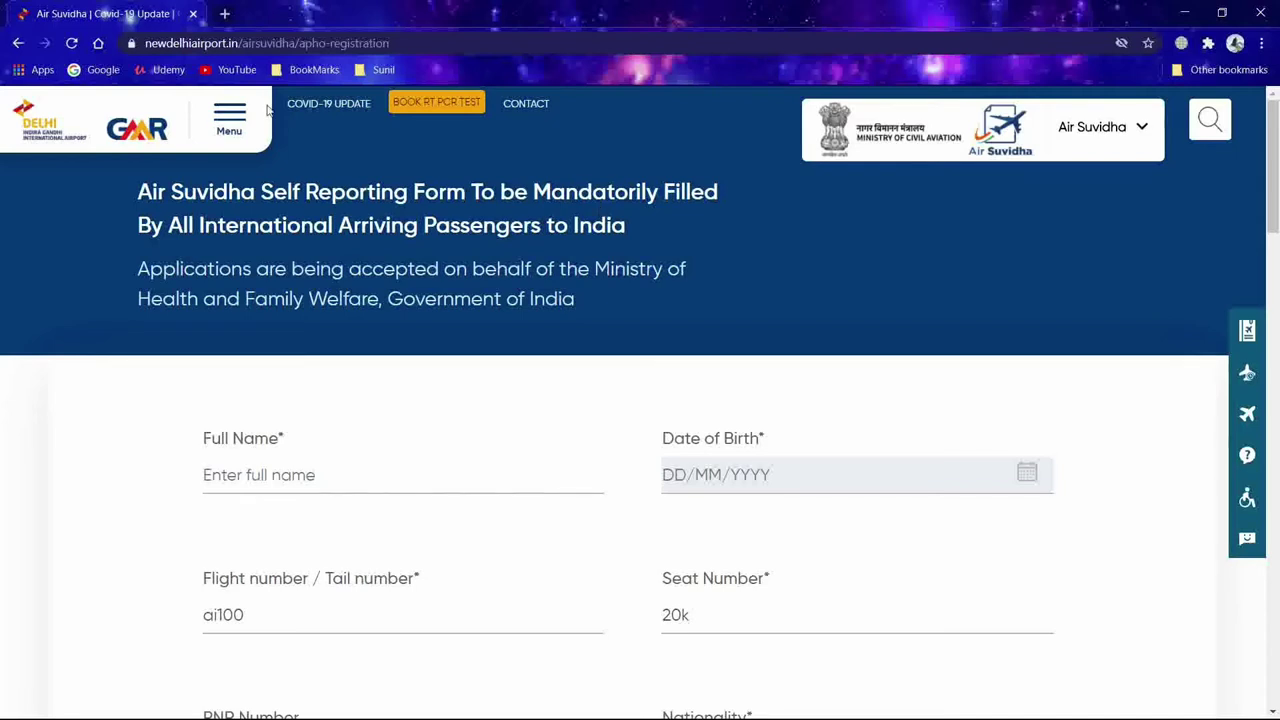
Step: Return to the home page and open Apply for Exemption from the Air Suvidha menu
{"action": "left_click", "coordinate": [140, 128]}
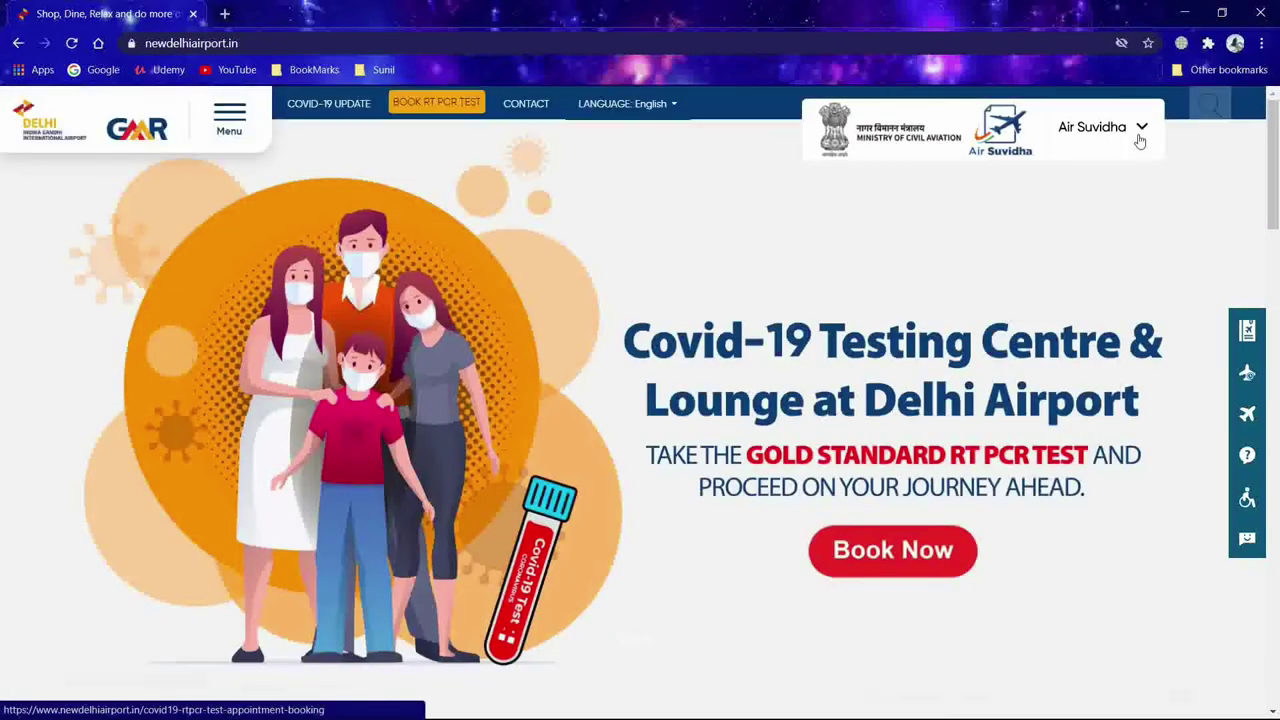
{"action": "left_click", "coordinate": [1141, 131]}
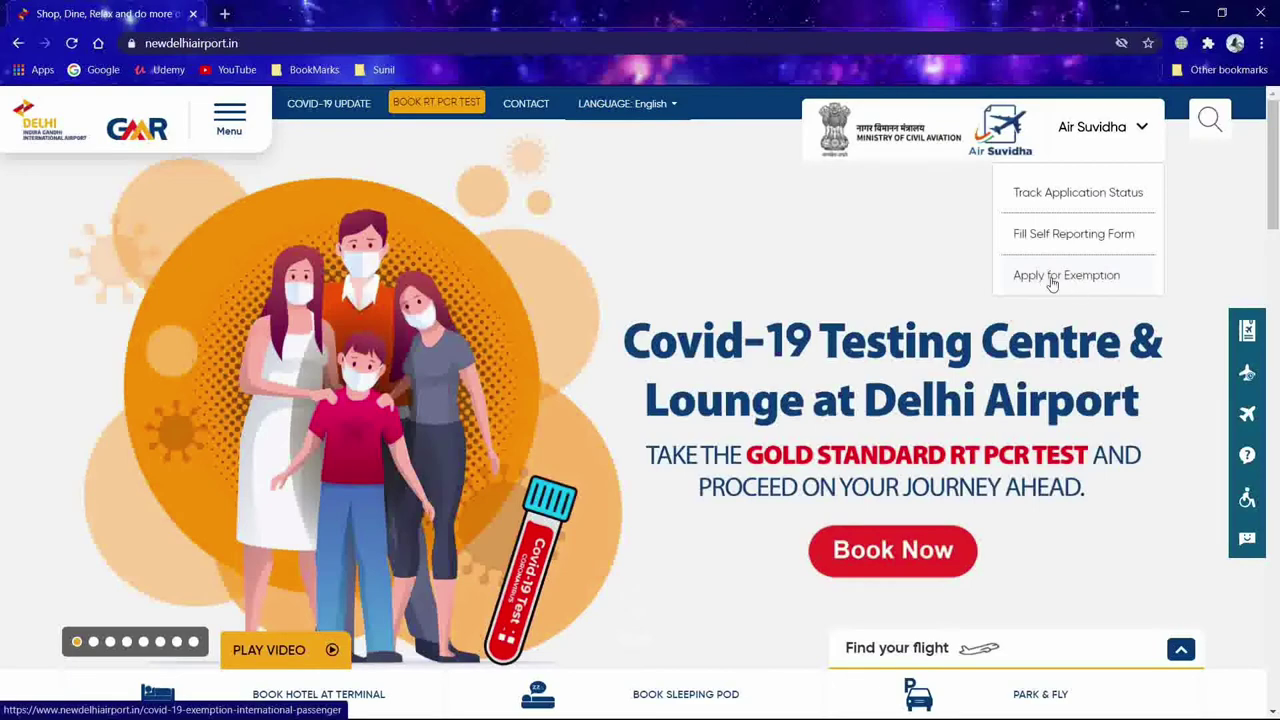
{"action": "left_click", "coordinate": [1051, 284]}
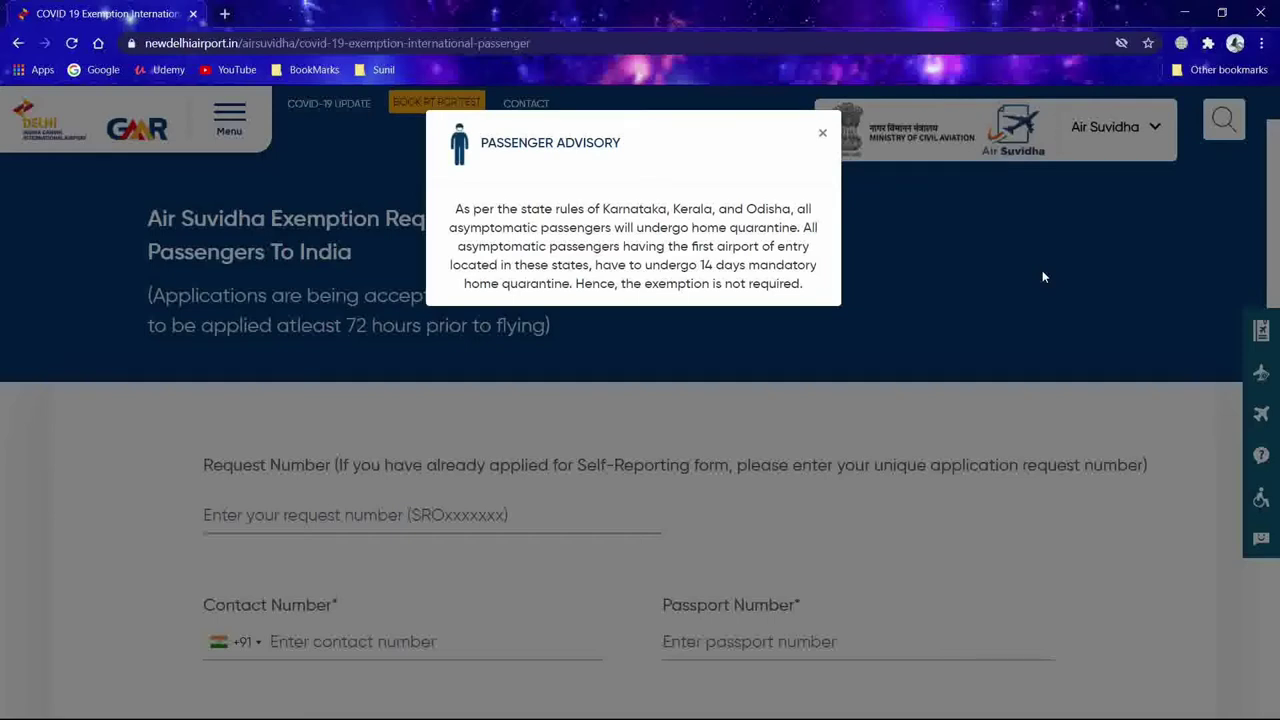
{"action": "left_click_drag", "start_coordinate": [456, 209], "coordinate": [810, 288]}
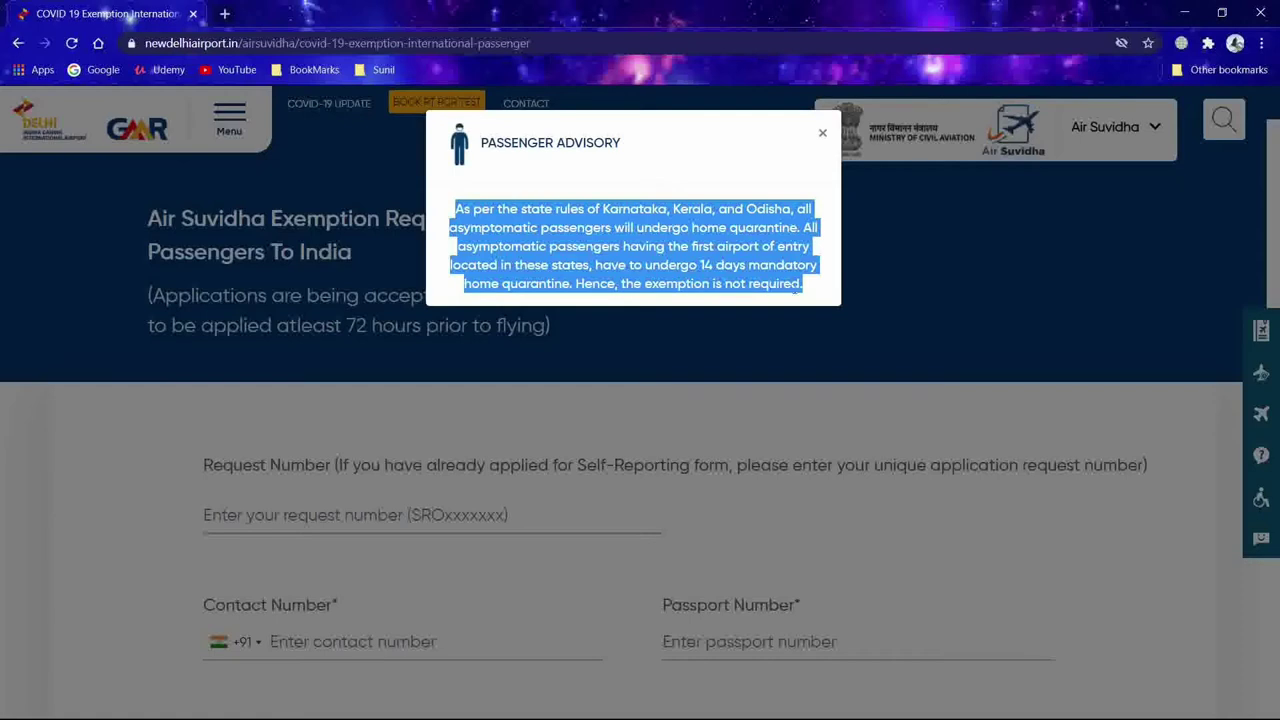
{"action": "left_click", "coordinate": [803, 285]}
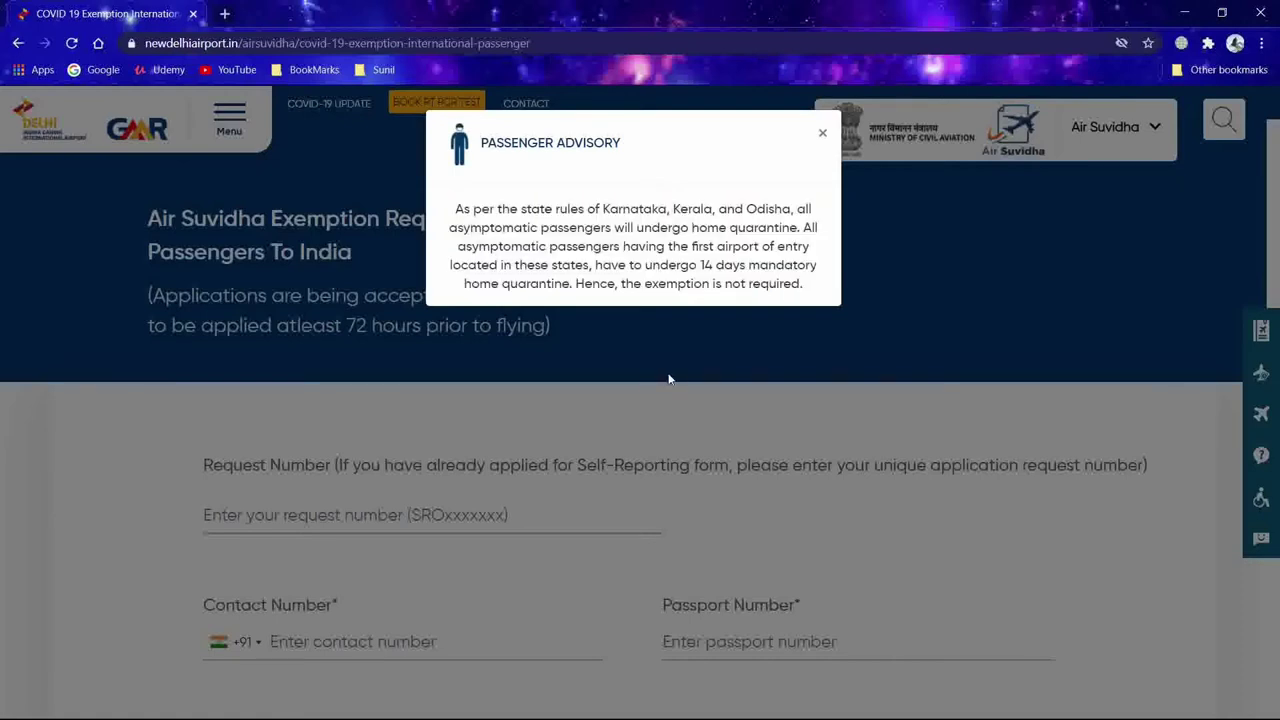
{"action": "left_click_drag", "start_coordinate": [603, 210], "coordinate": [789, 206]}
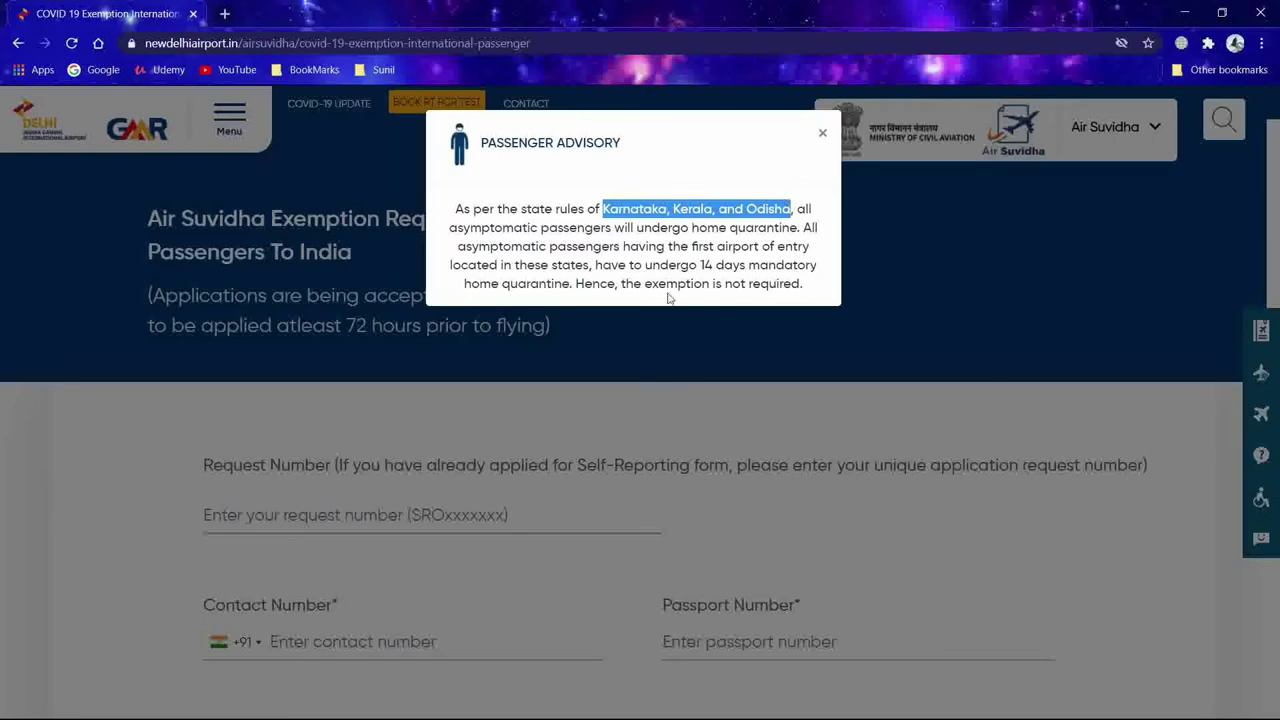
Step: Dismiss the home quarantine passenger advisory on the exemption request form
{"action": "left_click", "coordinate": [739, 367]}
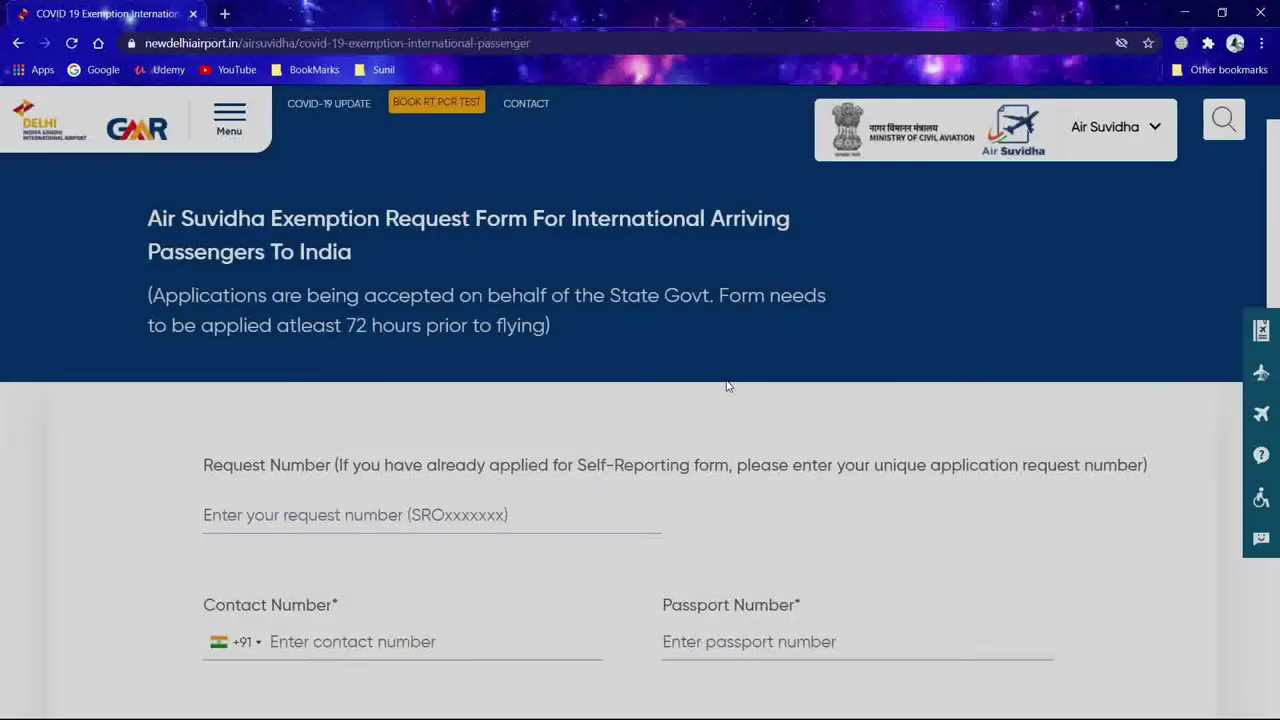
{"action": "scroll", "coordinate": [688, 383], "scroll_direction": "down", "scroll_amount": 3}
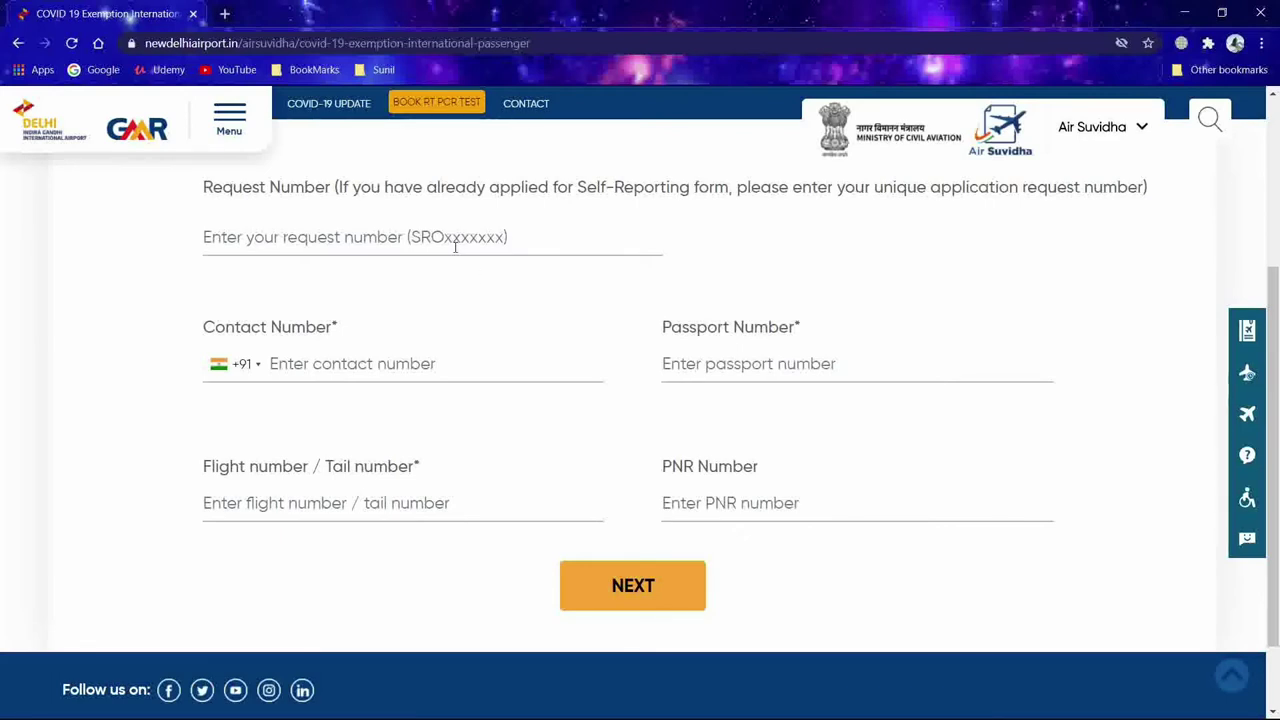
{"action": "left_click", "coordinate": [204, 237]}
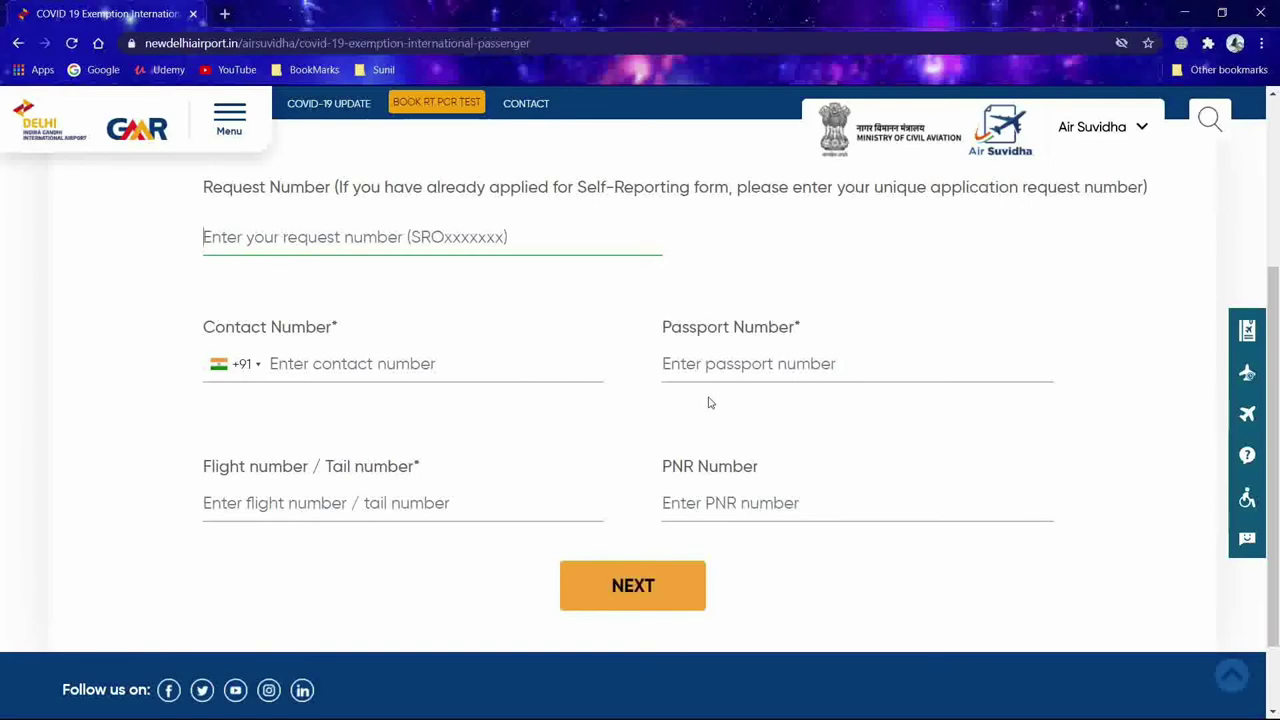
Step: Autofill passport, flight ai100 and PNR from saved details, and type the contact number
{"action": "left_click", "coordinate": [400, 364]}
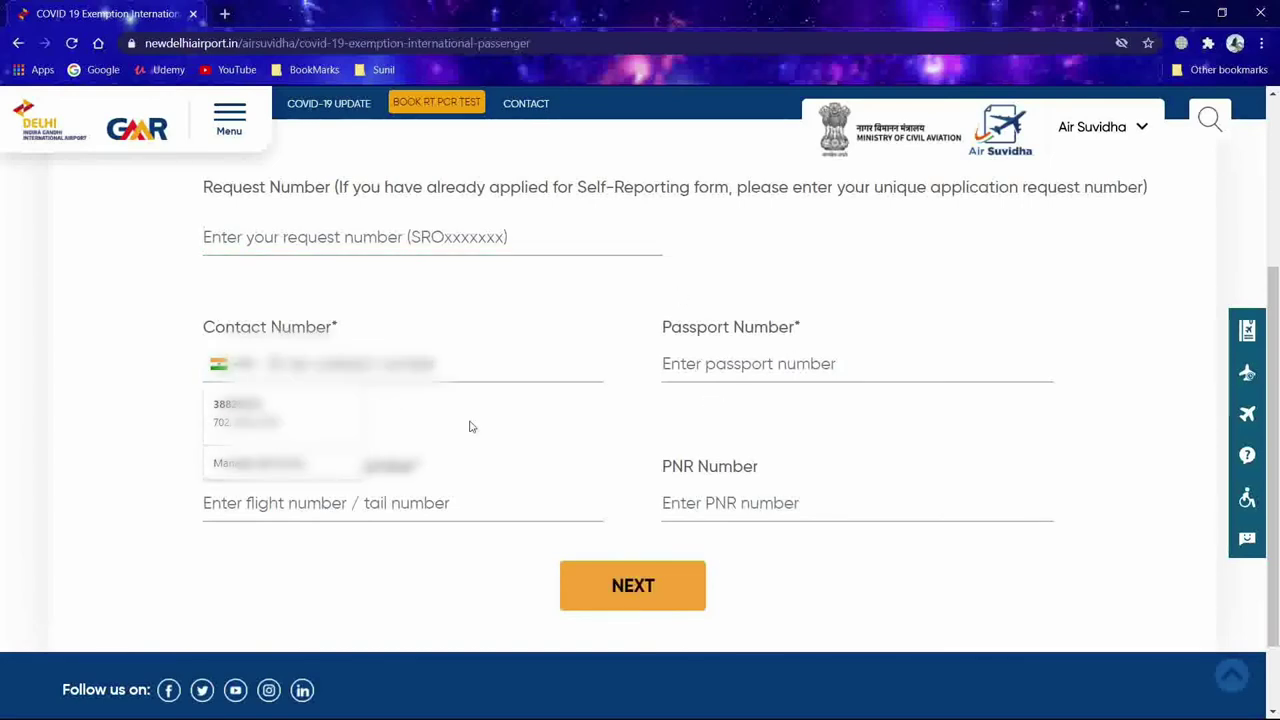
{"action": "key", "text": "Down"}
{"action": "key", "text": "Return"}
{"action": "scroll", "coordinate": [308, 263], "scroll_direction": "down", "scroll_amount": 1}
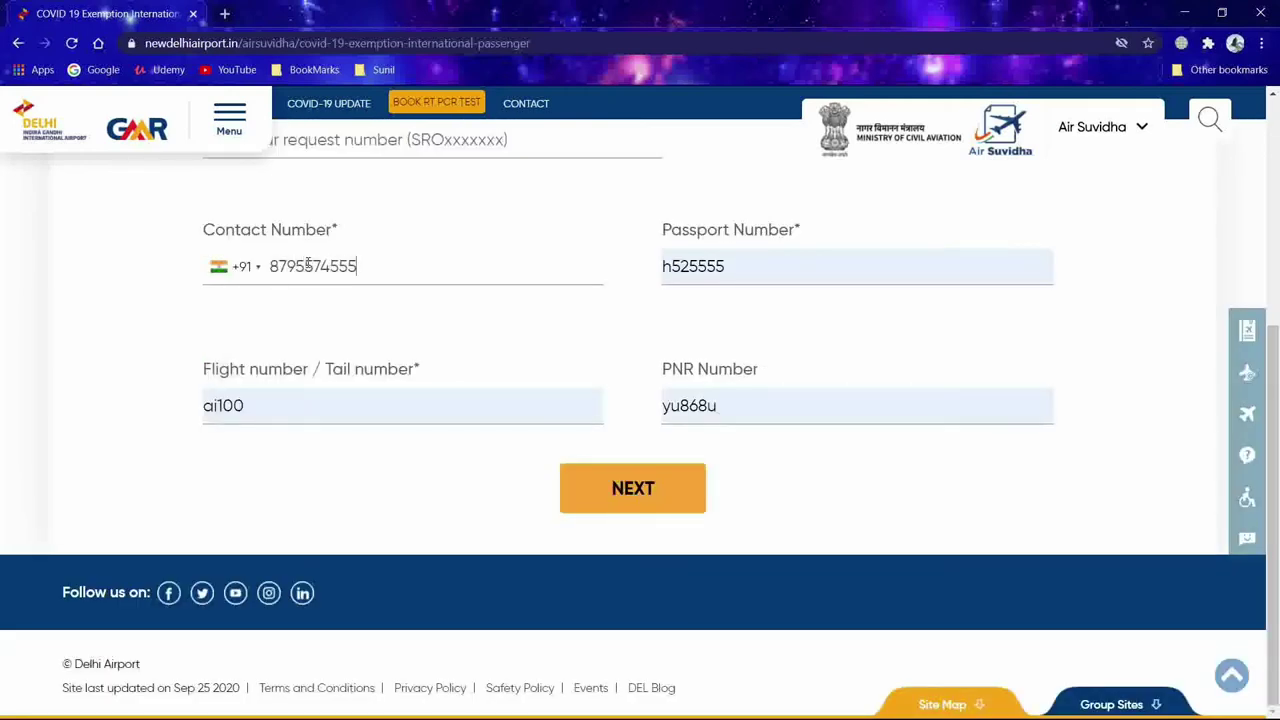
{"action": "scroll", "coordinate": [620, 367], "scroll_direction": "up", "scroll_amount": 1}
{"action": "scroll", "coordinate": [621, 365], "scroll_direction": "up", "scroll_amount": 2}
{"action": "scroll", "coordinate": [623, 363], "scroll_direction": "down", "scroll_amount": 3}
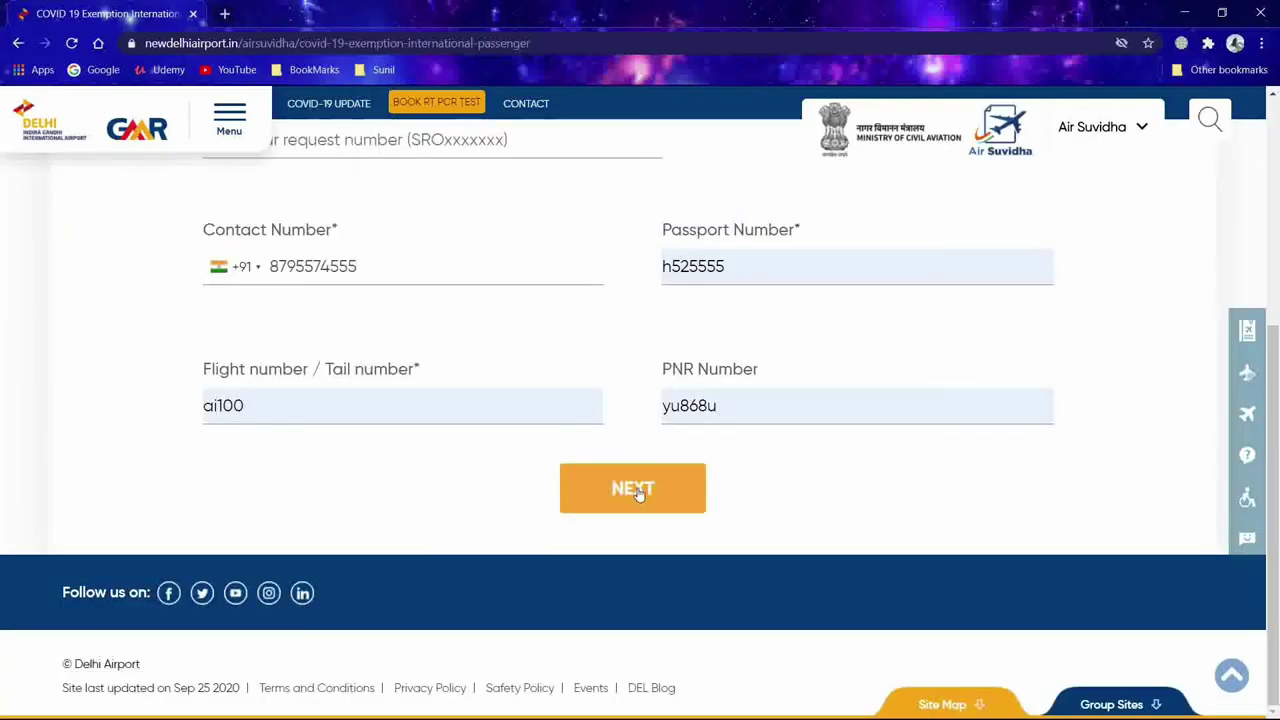
Step: Continue to the passenger details section and choose Male in the Gender dropdown
{"action": "left_click", "coordinate": [637, 493]}
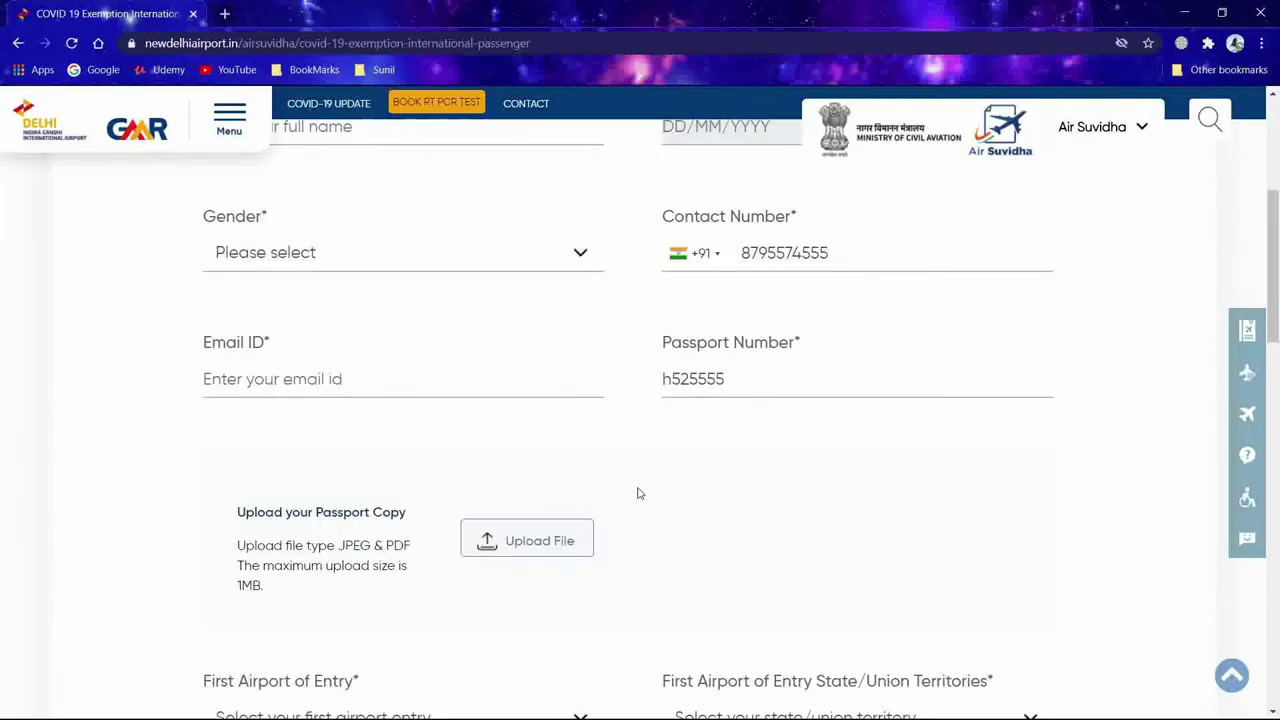
{"action": "scroll", "coordinate": [648, 424], "scroll_direction": "up", "scroll_amount": 3}
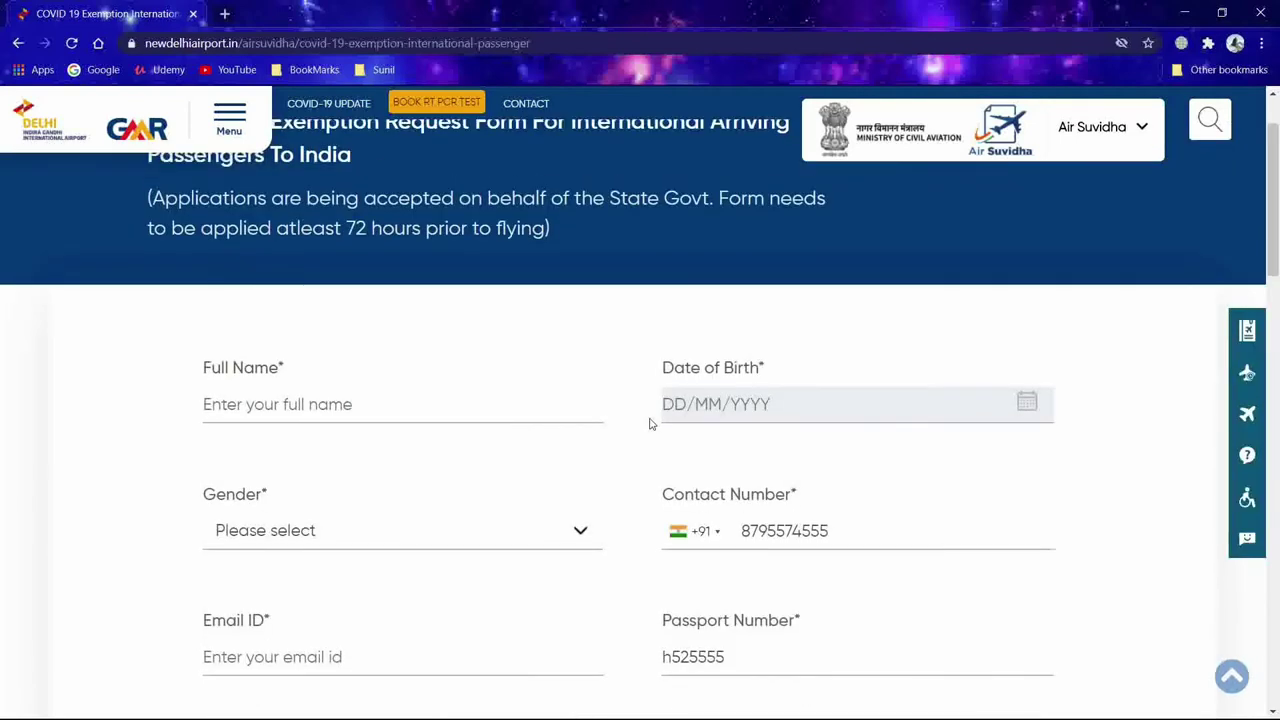
{"action": "left_click", "coordinate": [580, 531]}
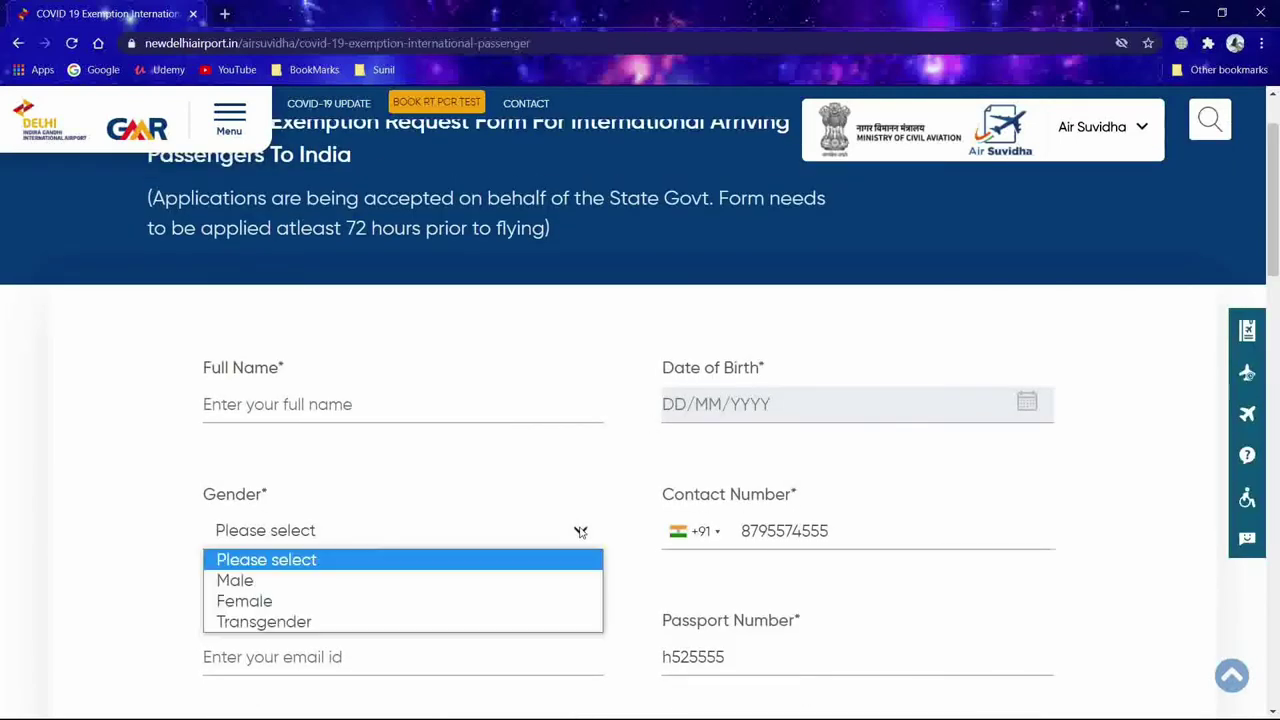
{"action": "left_click", "coordinate": [288, 584]}
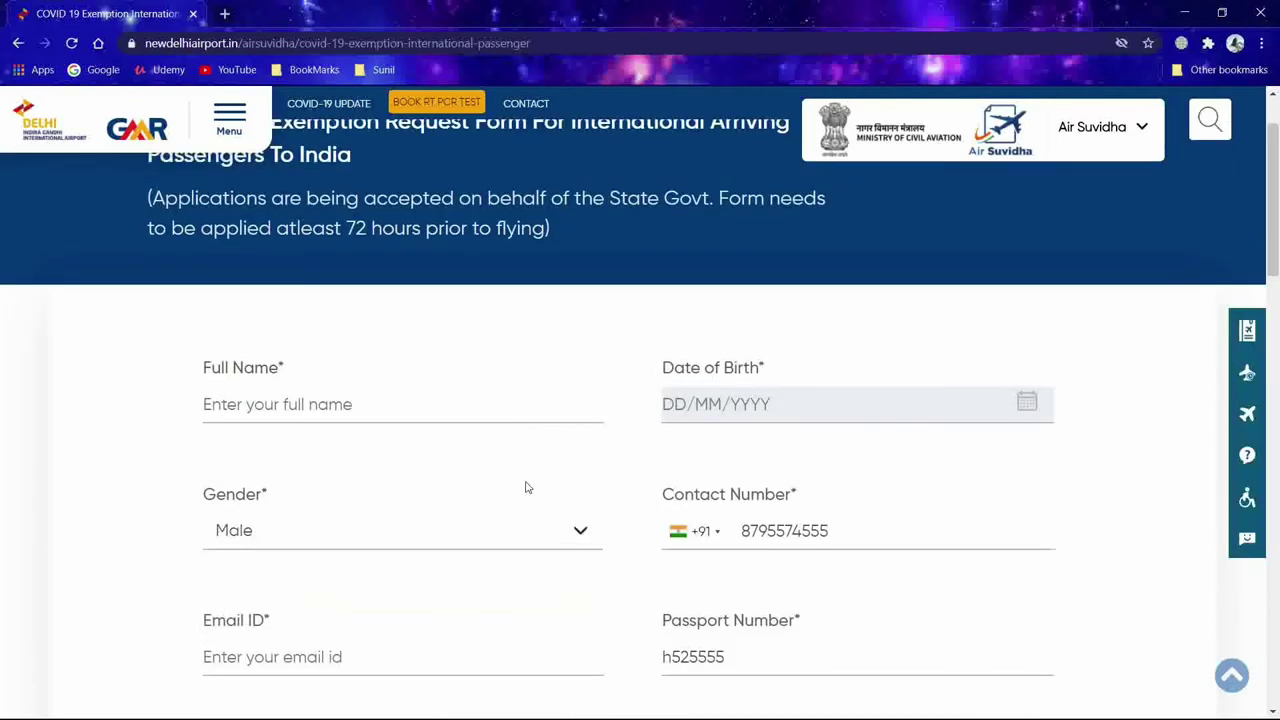
{"action": "scroll", "coordinate": [608, 443], "scroll_direction": "down", "scroll_amount": 9}
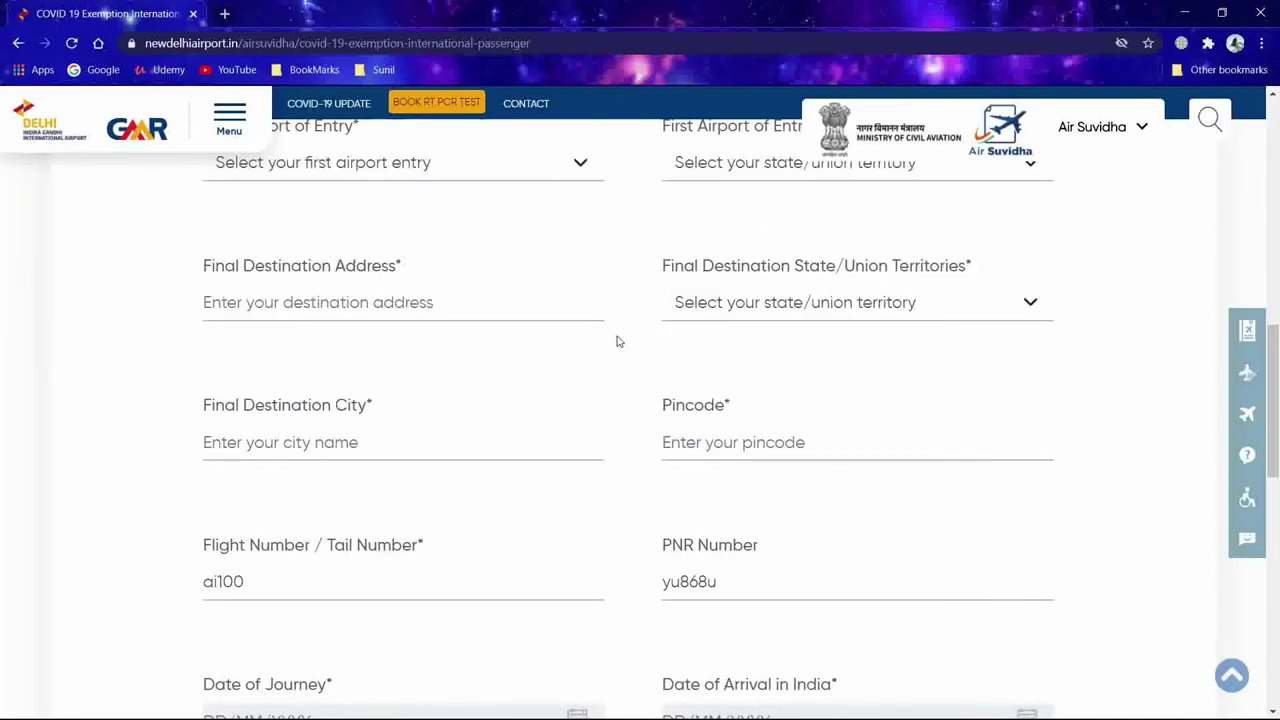
{"action": "scroll", "coordinate": [616, 340], "scroll_direction": "up", "scroll_amount": 3}
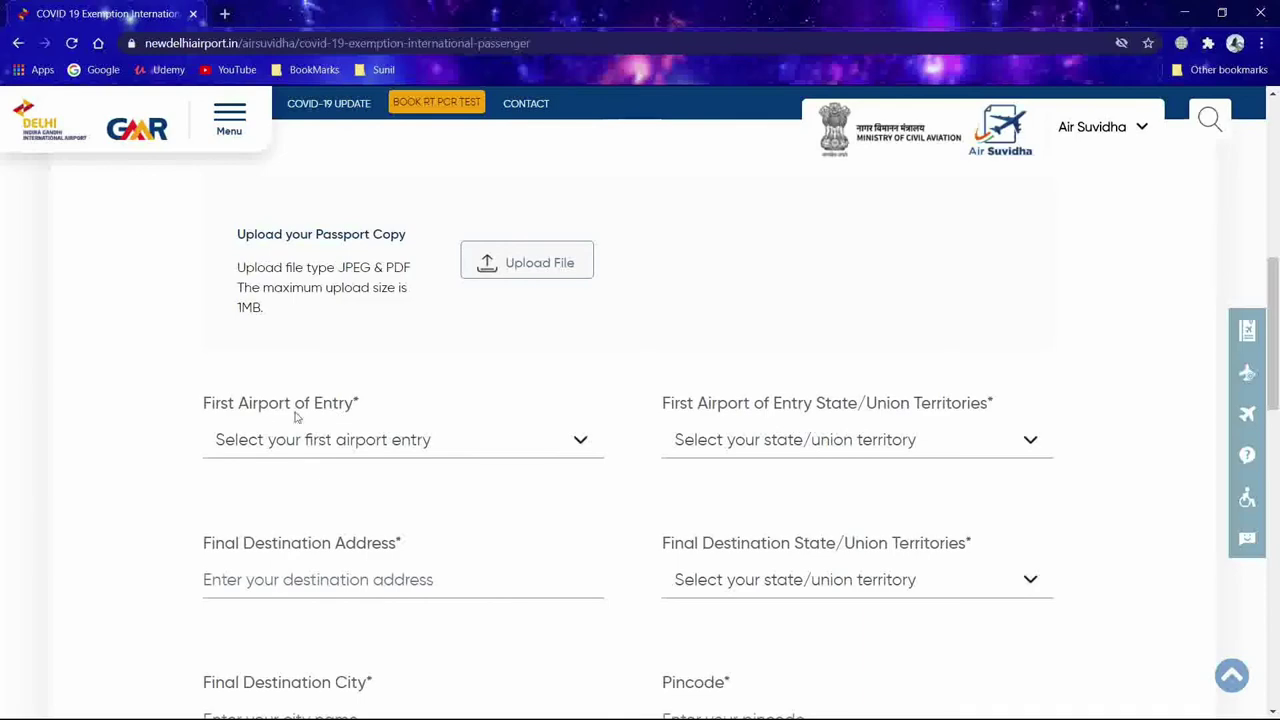
{"action": "scroll", "coordinate": [548, 450], "scroll_direction": "down", "scroll_amount": 3}
{"action": "scroll", "coordinate": [548, 450], "scroll_direction": "down", "scroll_amount": 6}
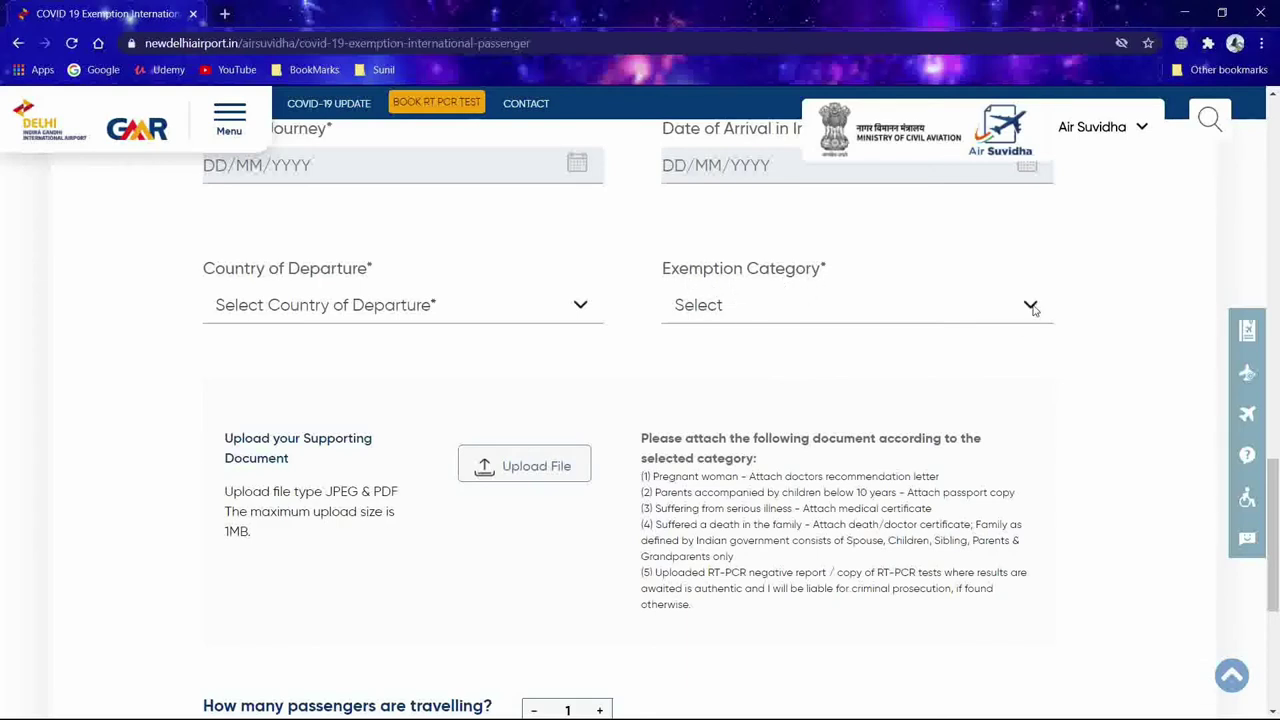
{"action": "left_click", "coordinate": [1031, 306]}
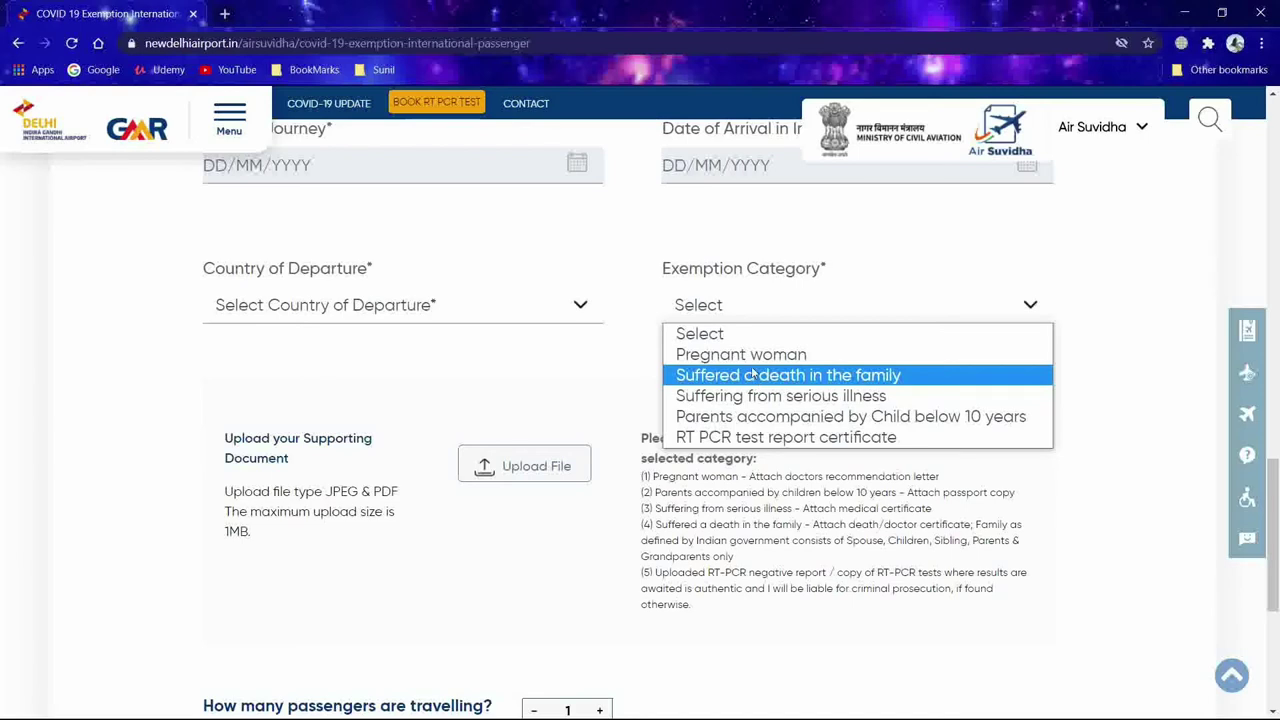
{"action": "left_click", "coordinate": [600, 367]}
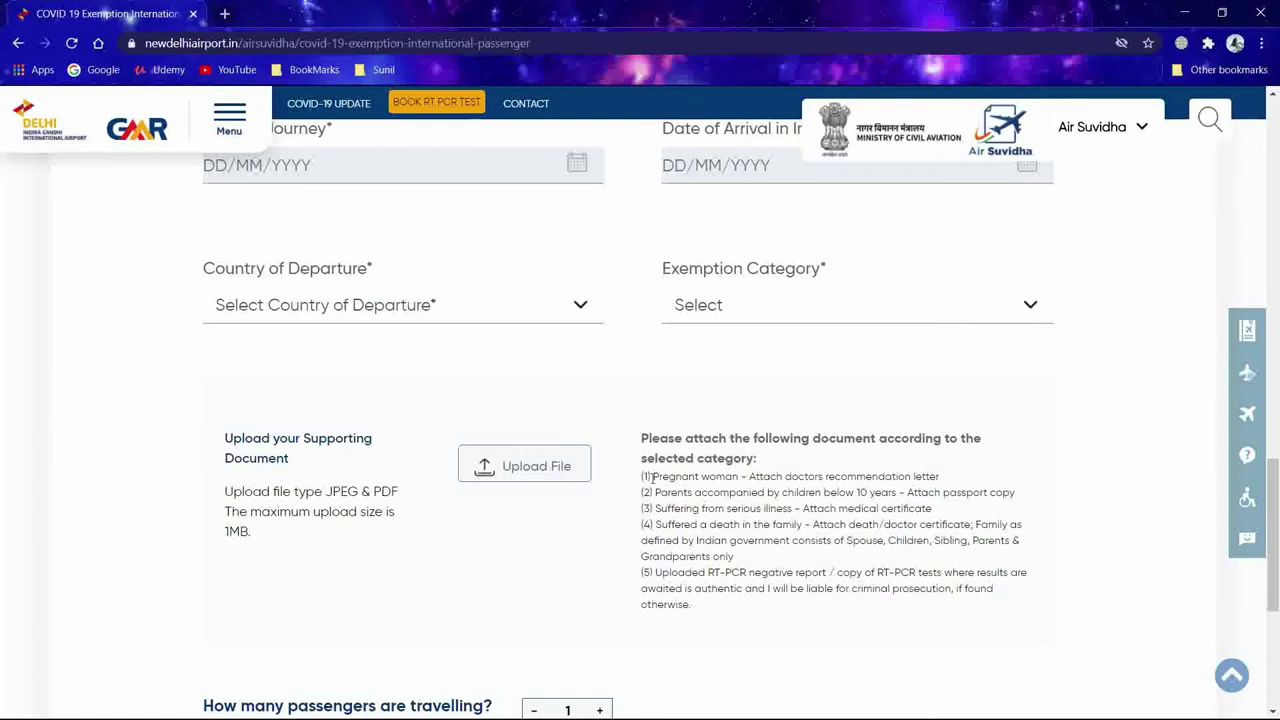
{"action": "left_click_drag", "start_coordinate": [658, 458], "coordinate": [724, 610]}
{"action": "left_click", "coordinate": [704, 622]}
{"action": "scroll", "coordinate": [645, 552], "scroll_direction": "down", "scroll_amount": 3}
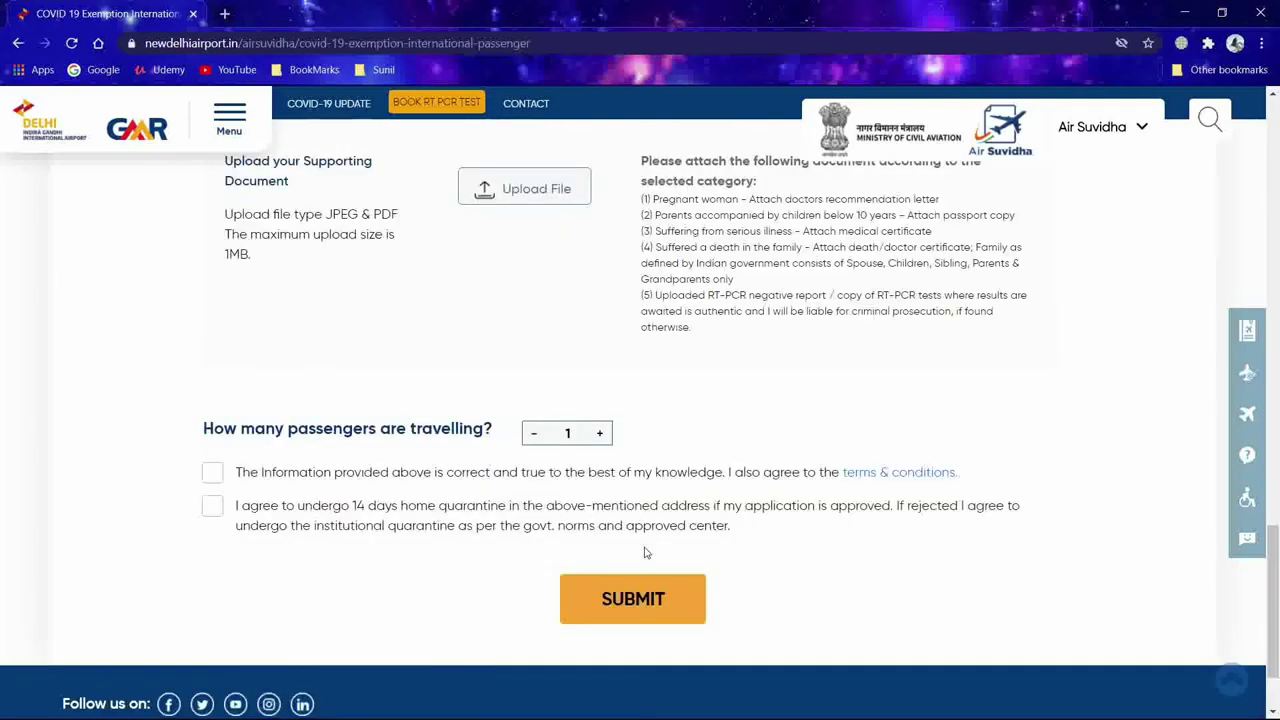
{"action": "left_click_drag", "start_coordinate": [656, 295], "coordinate": [698, 327]}
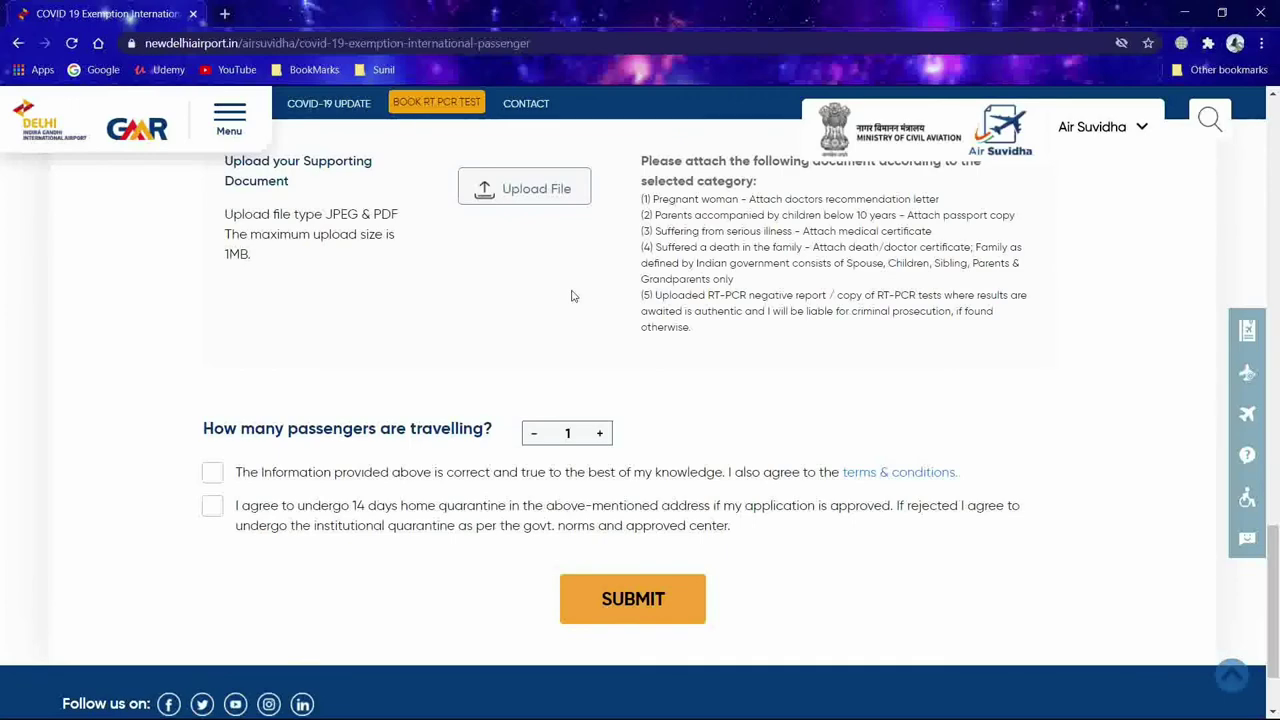
{"action": "scroll", "coordinate": [573, 296], "scroll_direction": "up", "scroll_amount": 3}
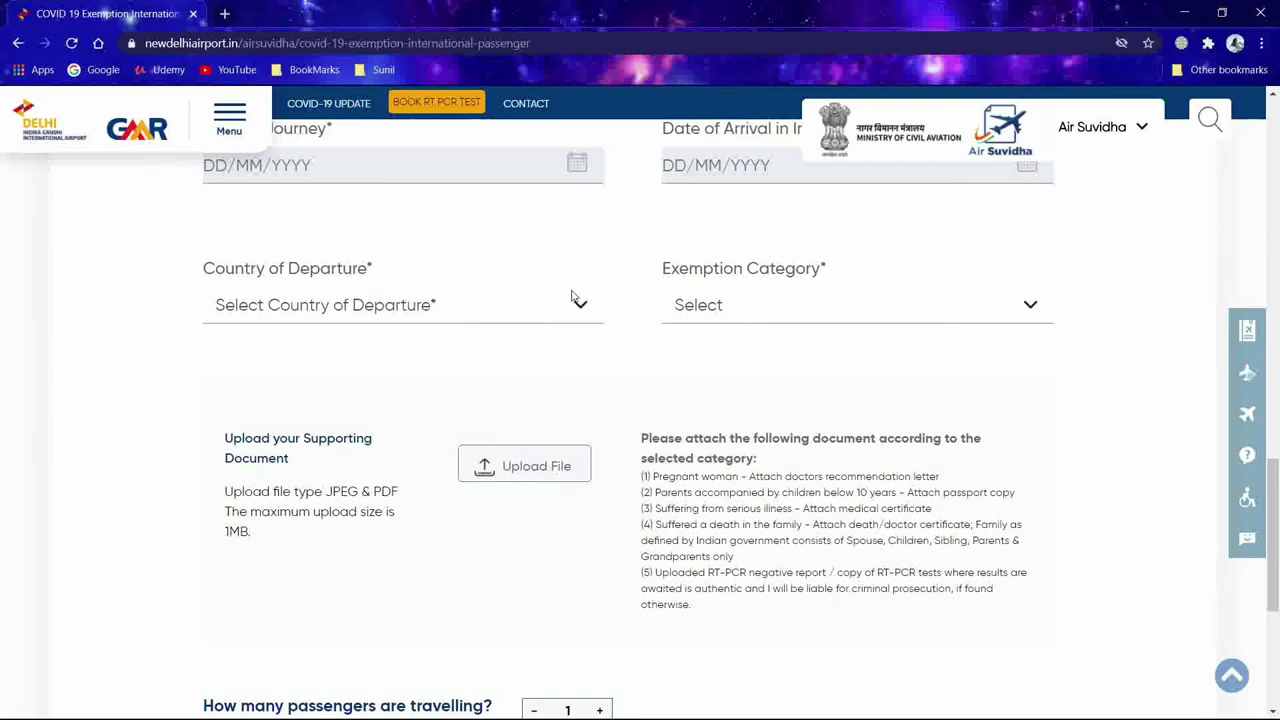
{"action": "scroll", "coordinate": [573, 296], "scroll_direction": "up", "scroll_amount": 15}
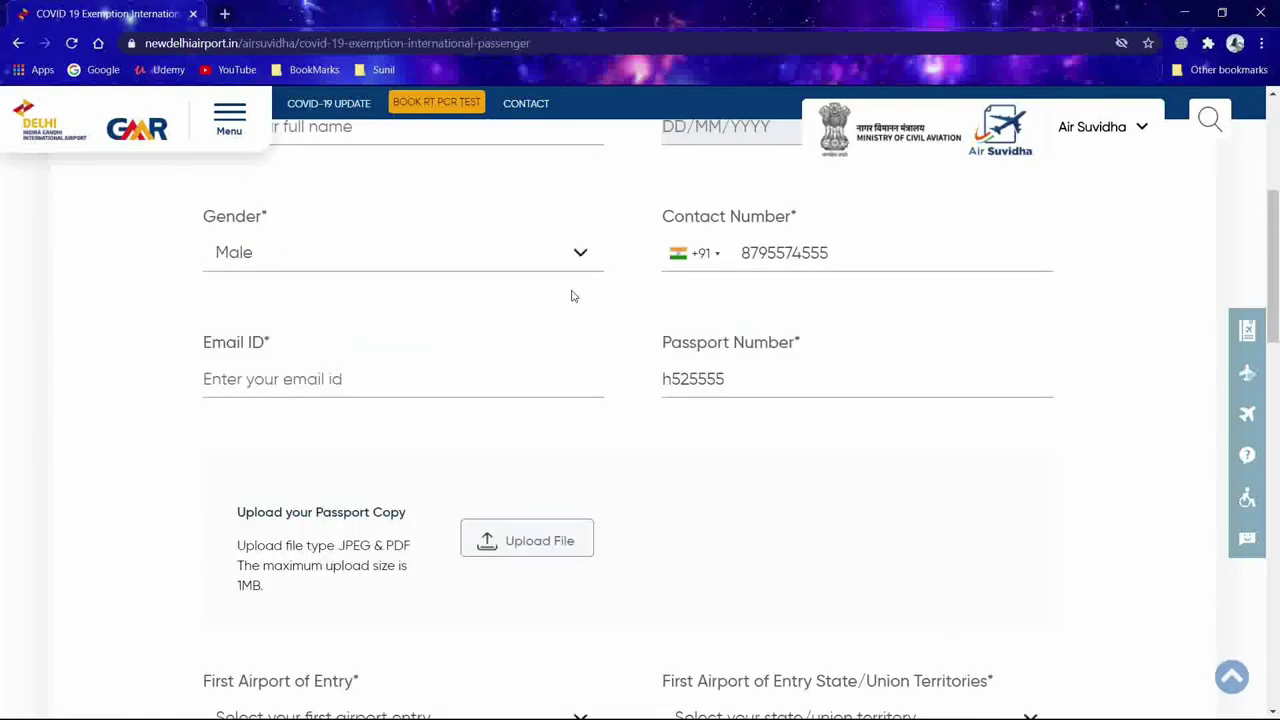
{"action": "scroll", "coordinate": [573, 296], "scroll_direction": "down", "scroll_amount": 12}
{"action": "scroll", "coordinate": [573, 296], "scroll_direction": "down", "scroll_amount": 10}
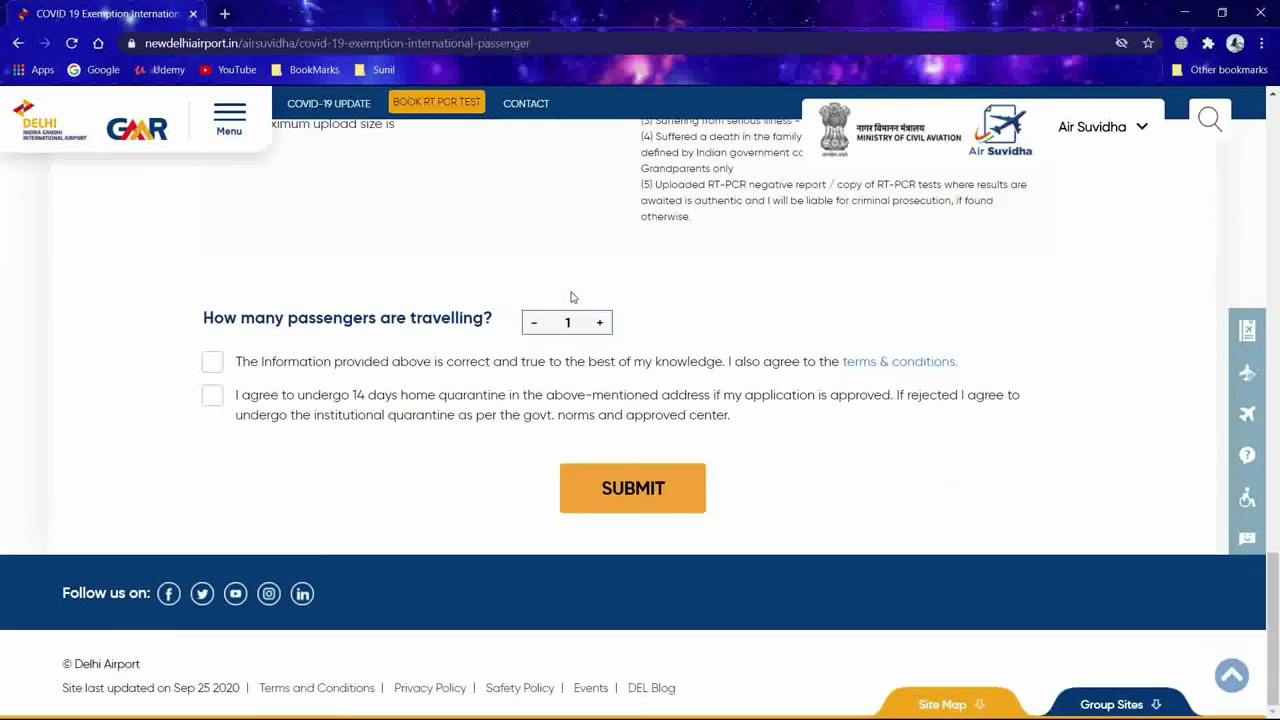
{"action": "scroll", "coordinate": [573, 296], "scroll_direction": "up", "scroll_amount": 3}
{"action": "left_click_drag", "start_coordinate": [656, 462], "coordinate": [690, 496]}
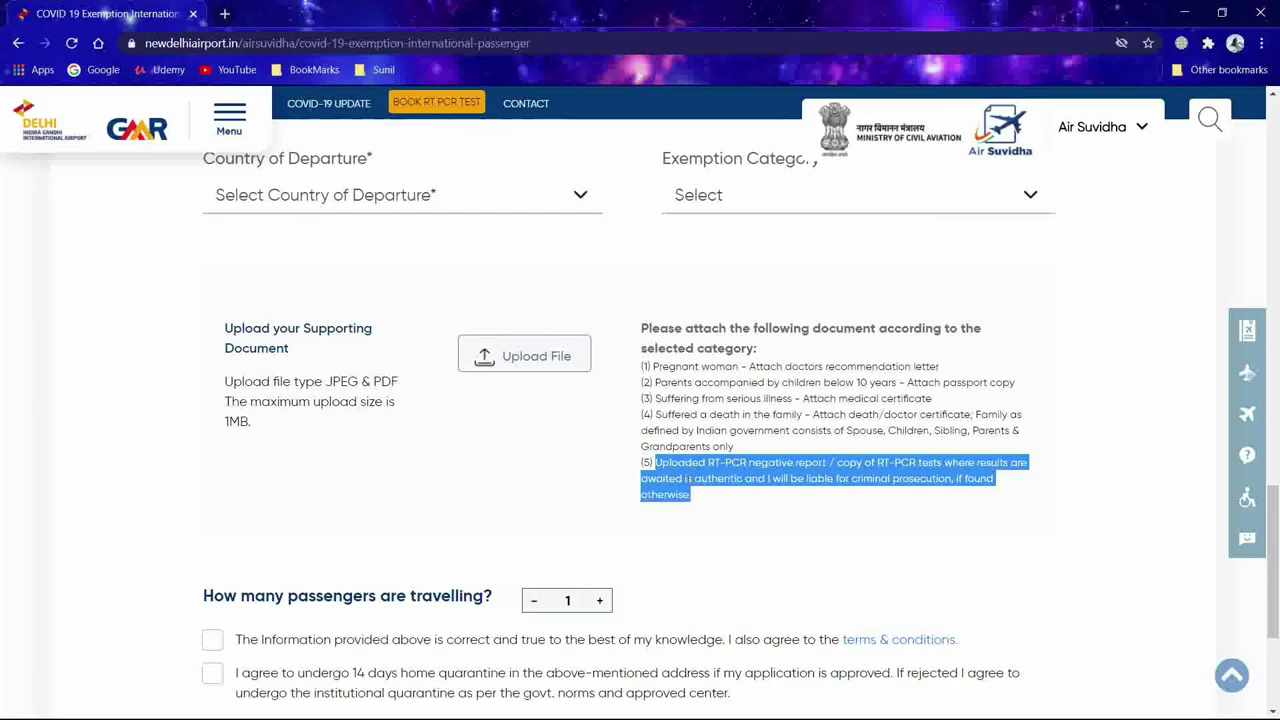
{"action": "scroll", "coordinate": [673, 488], "scroll_direction": "up", "scroll_amount": 15}
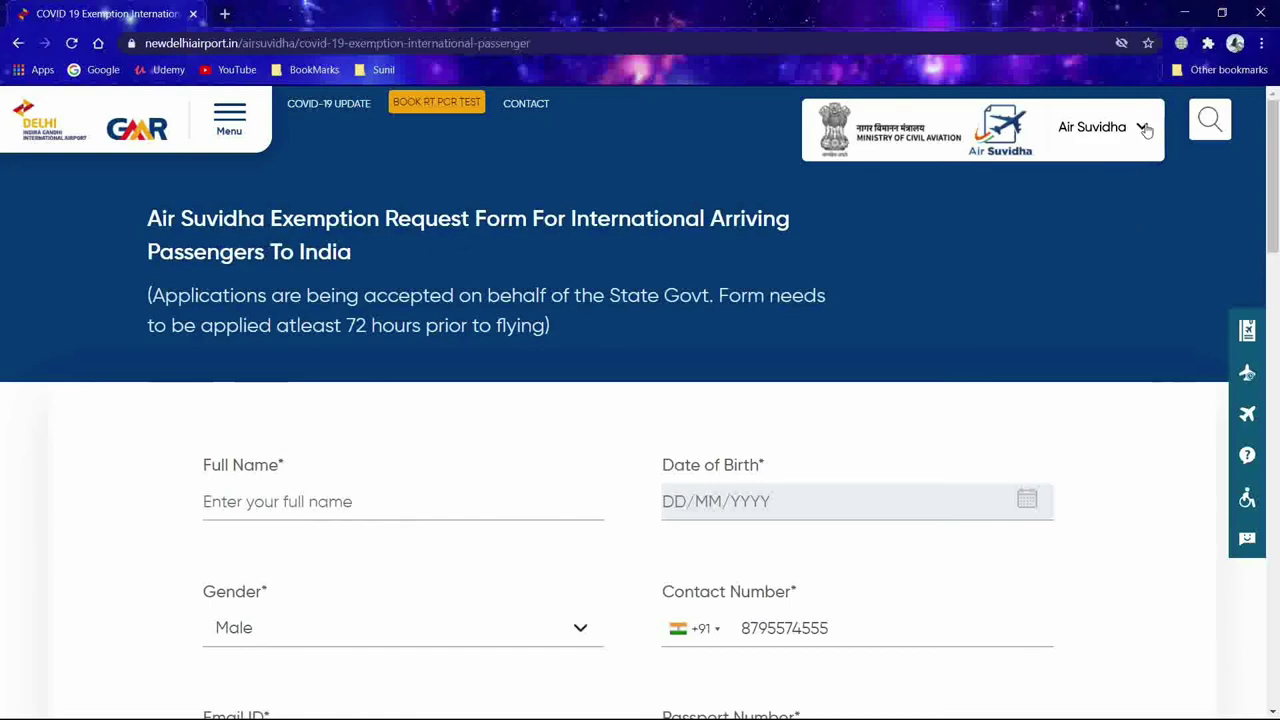
{"action": "scroll", "coordinate": [951, 340], "scroll_direction": "down", "scroll_amount": 20}
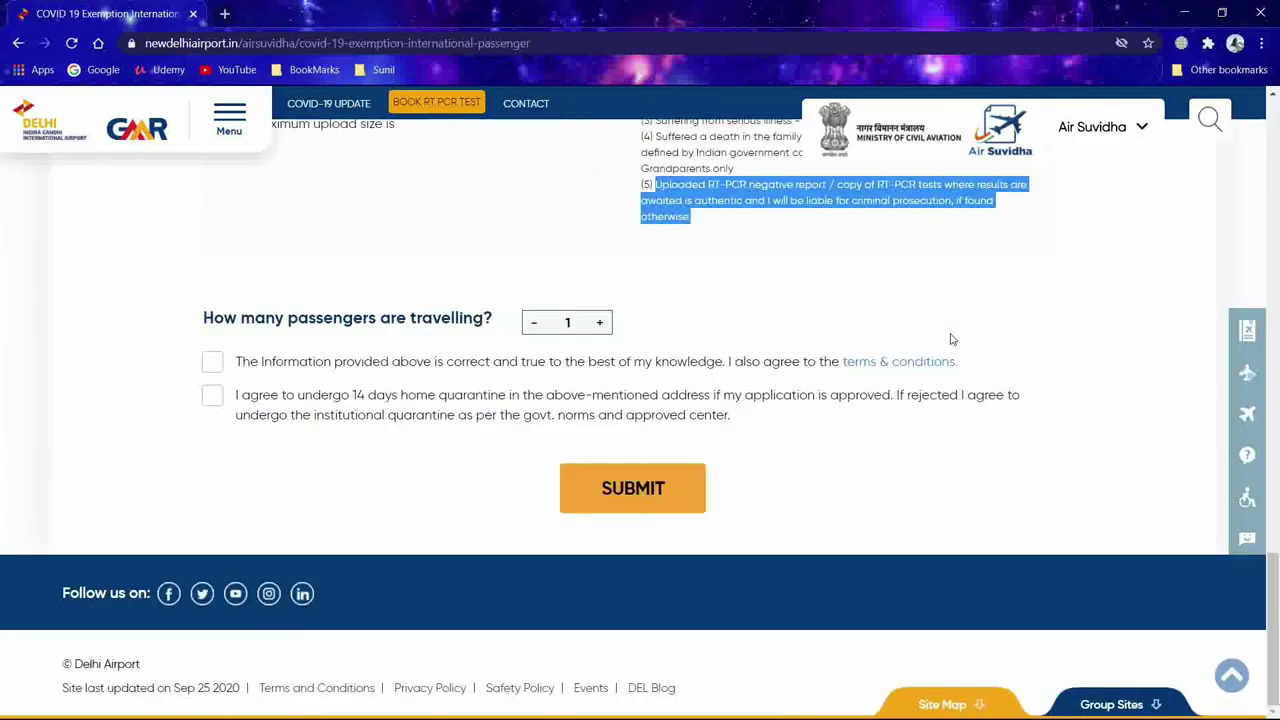
{"action": "scroll", "coordinate": [951, 340], "scroll_direction": "up", "scroll_amount": 3}
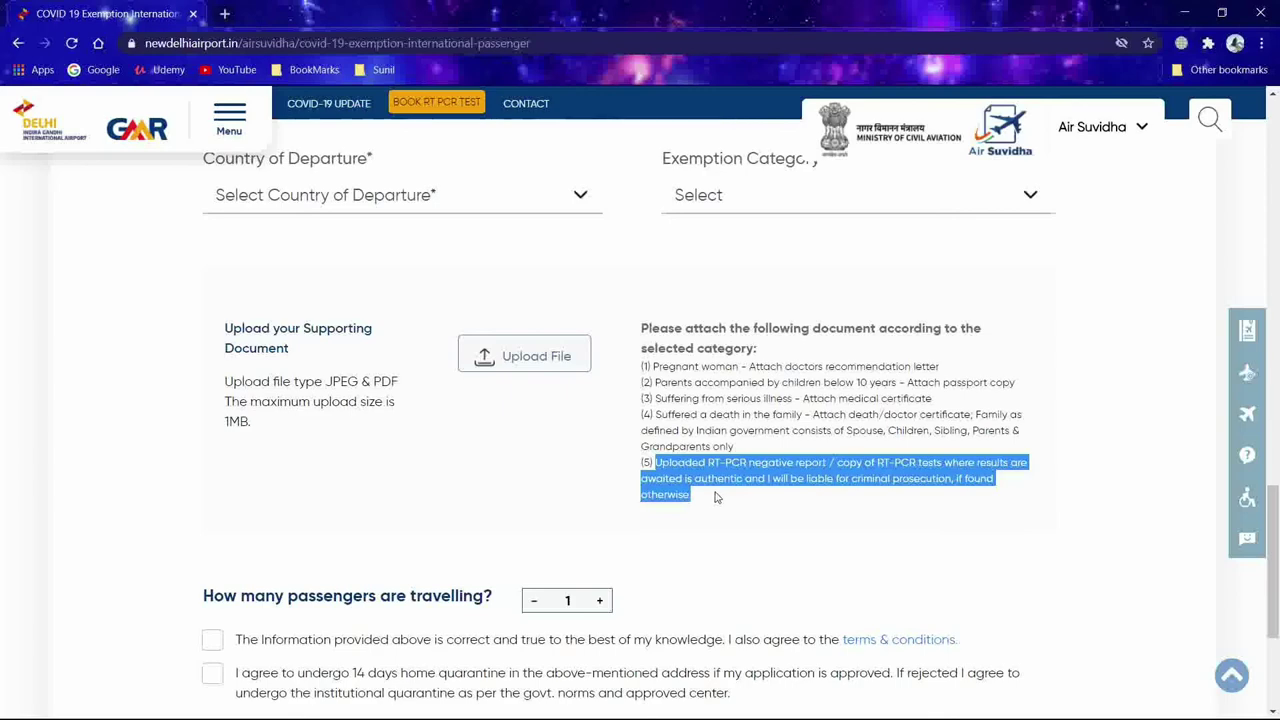
{"action": "scroll", "coordinate": [715, 497], "scroll_direction": "down", "scroll_amount": 3}
{"action": "left_click_drag", "start_coordinate": [237, 399], "coordinate": [782, 417]}
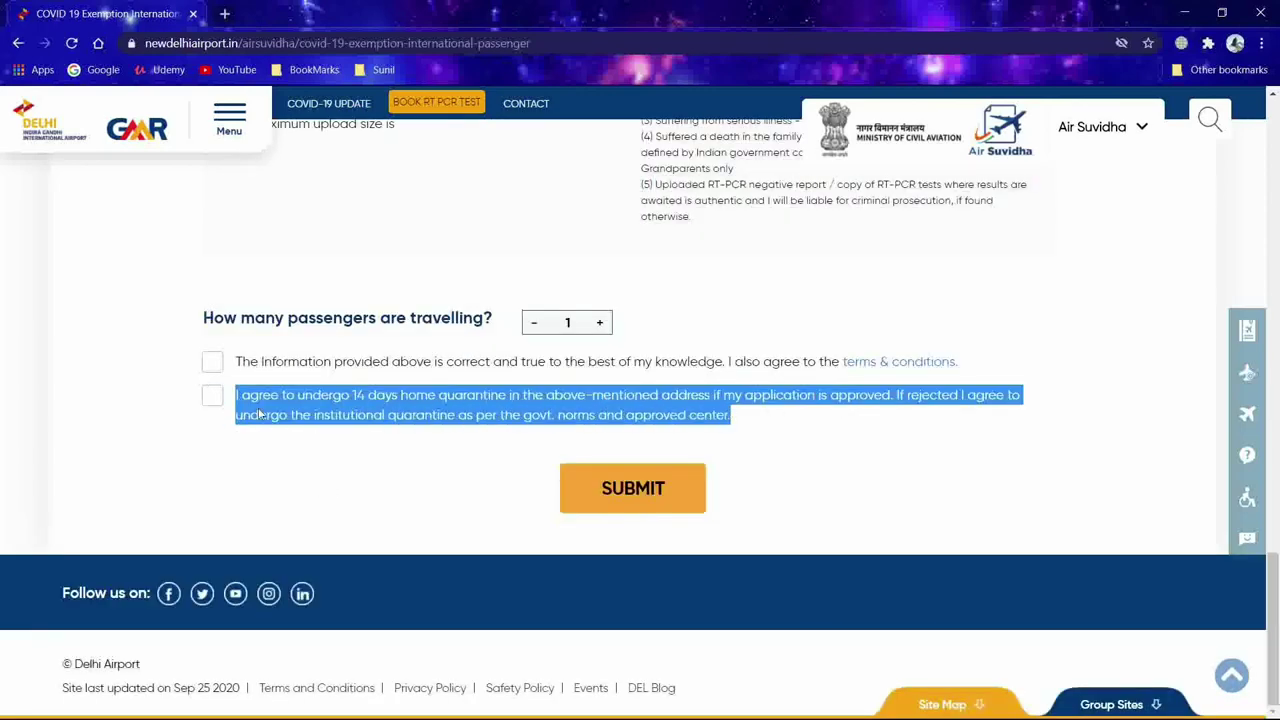